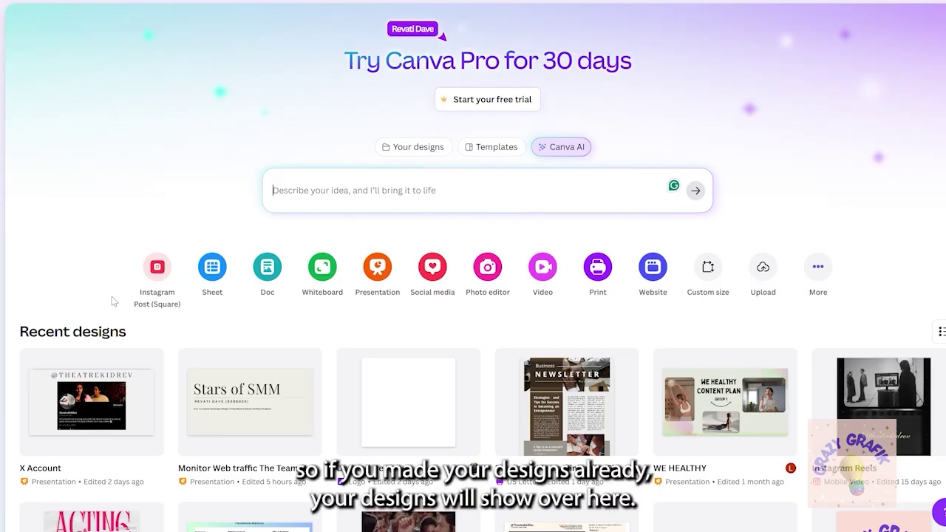
Step: Look through the recent designs listed on the home page
scroll(107, 297, "down", 1)
scroll(104, 297, "down", 3)
scroll(104, 296, "up", 4)
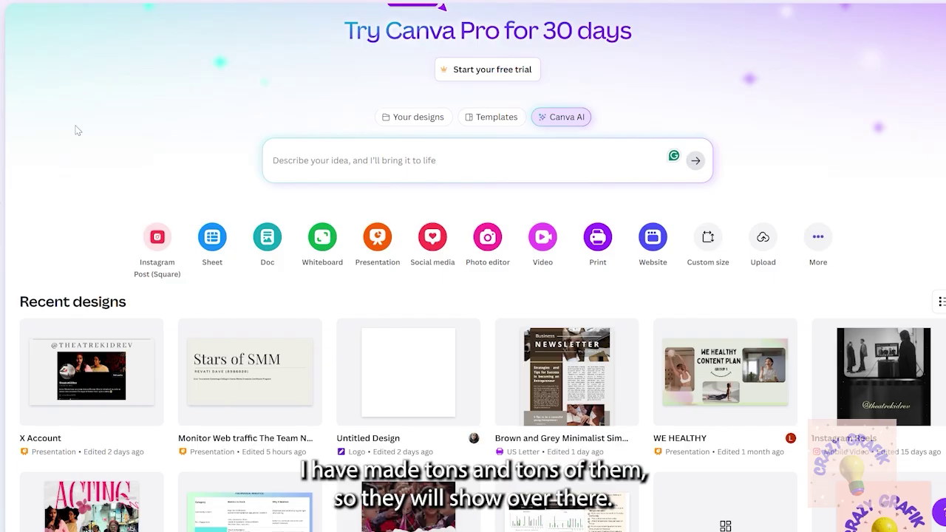
Step: Open the design creation dialog, look through all design types under More, and close it
left_click(14, 43)
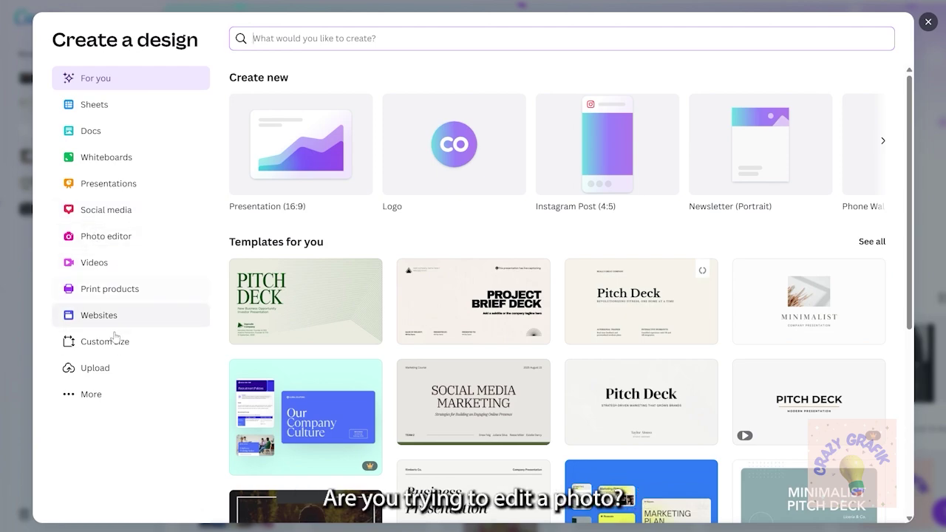
left_click(92, 395)
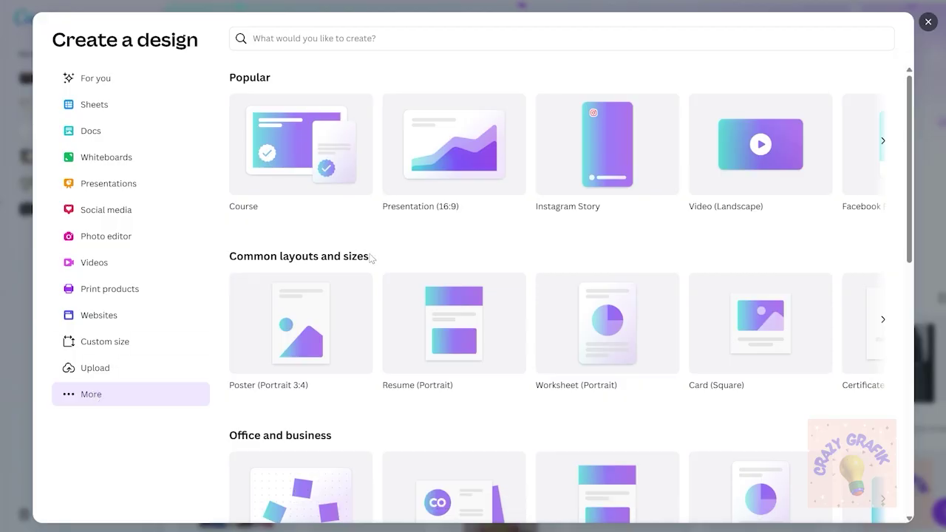
scroll(370, 258, "down", 2)
scroll(370, 258, "down", 4)
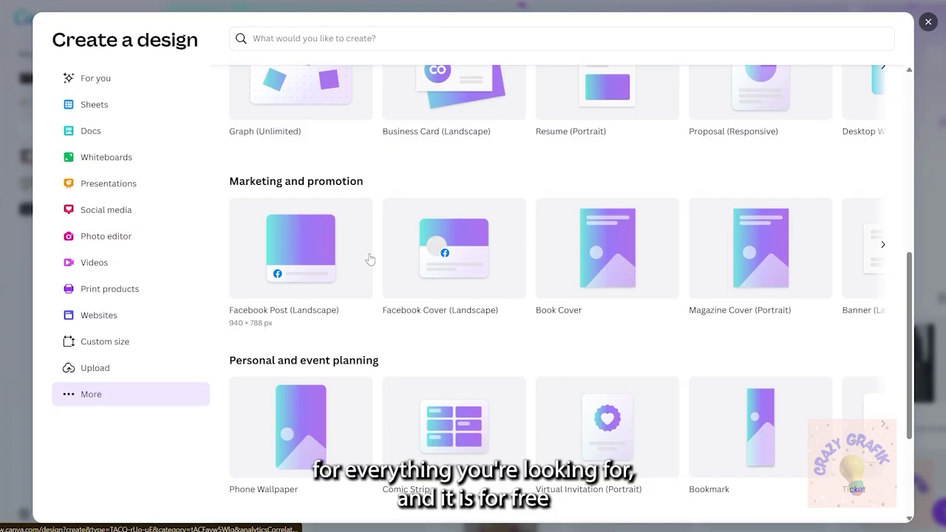
scroll(370, 258, "down", 2)
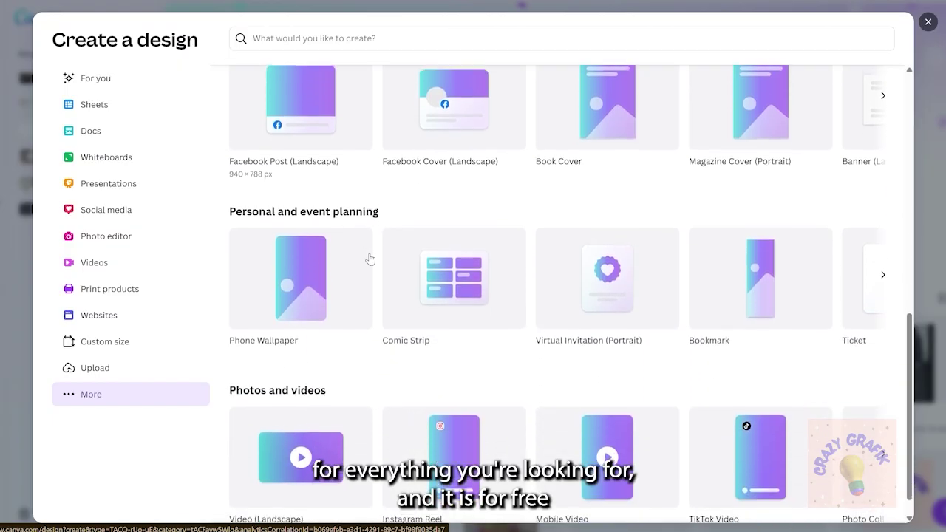
scroll(369, 259, "down", 1)
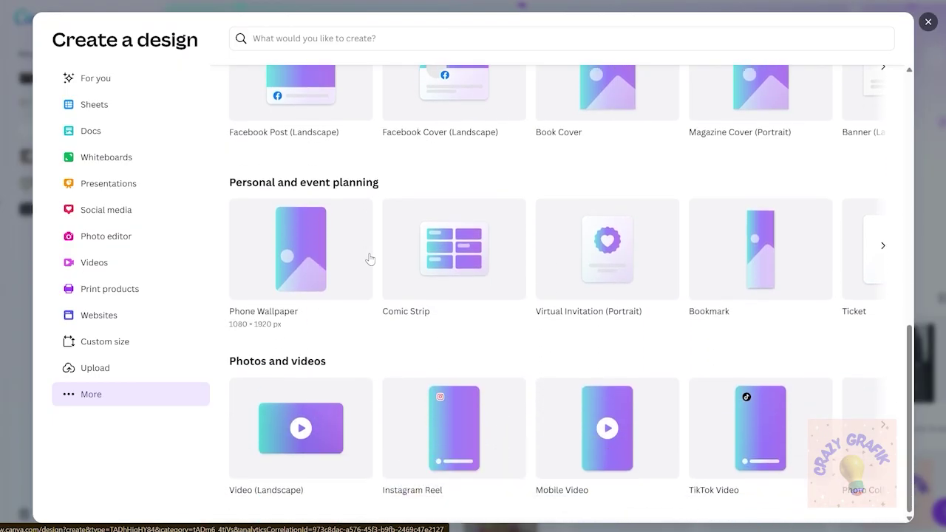
left_click(926, 21)
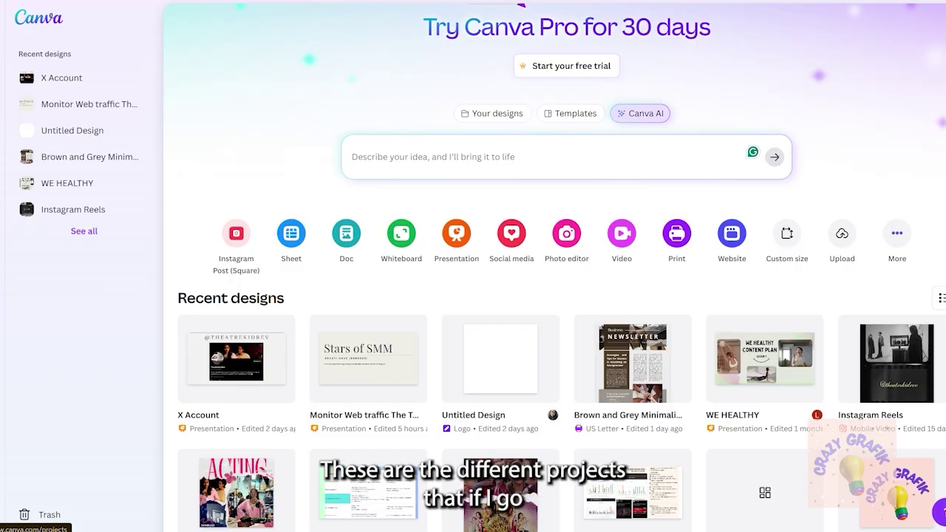
Step: Open the Projects page and look through the recent designs, folders and saved designs
left_click(13, 139)
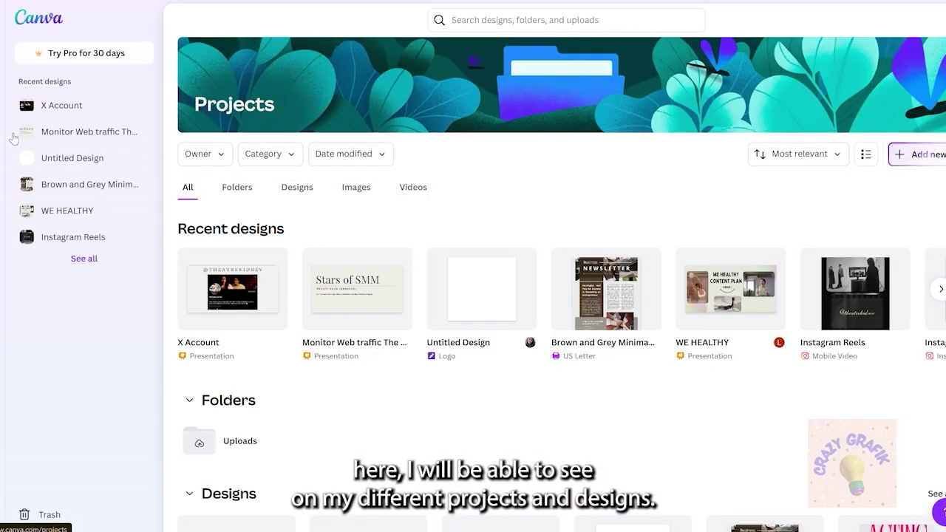
scroll(370, 332, "down", 4)
scroll(384, 421, "up", 4)
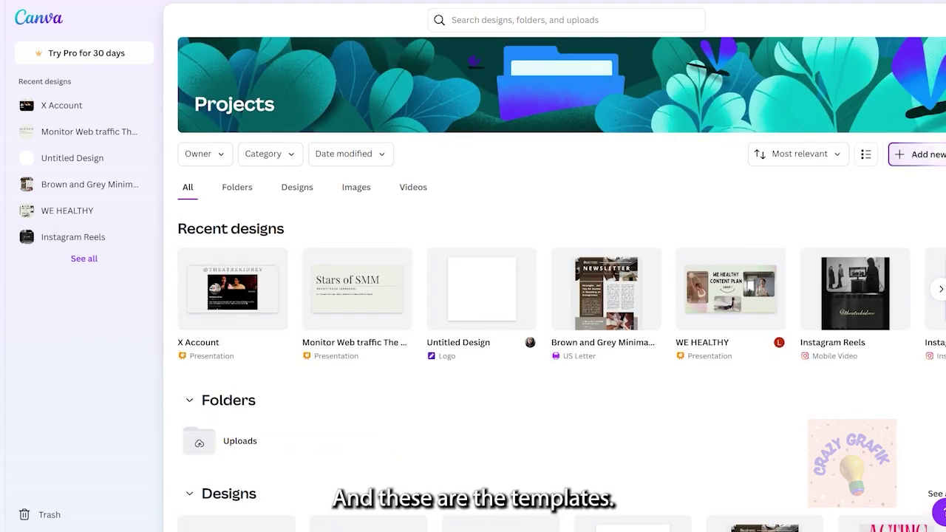
Step: Open the Templates page and look through its categories and suggested templates
left_click(13, 185)
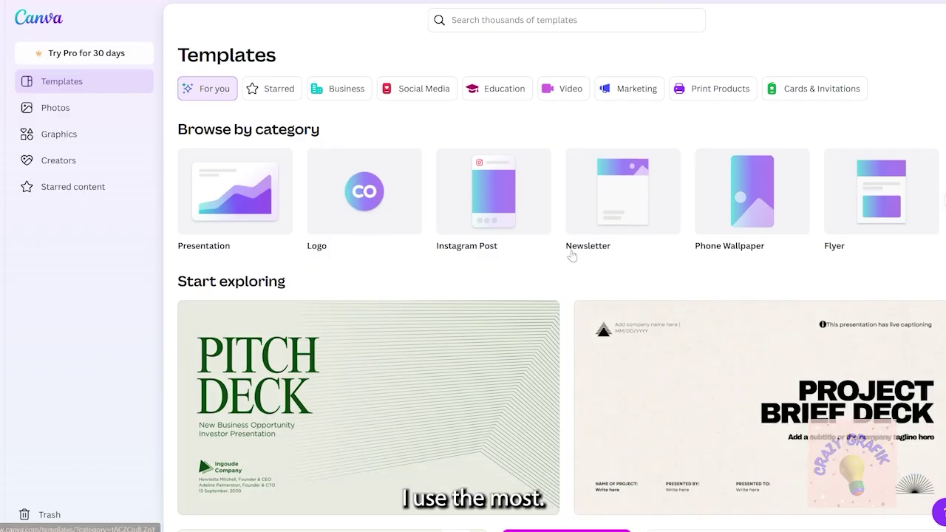
scroll(572, 254, "down", 1)
scroll(571, 255, "up", 1)
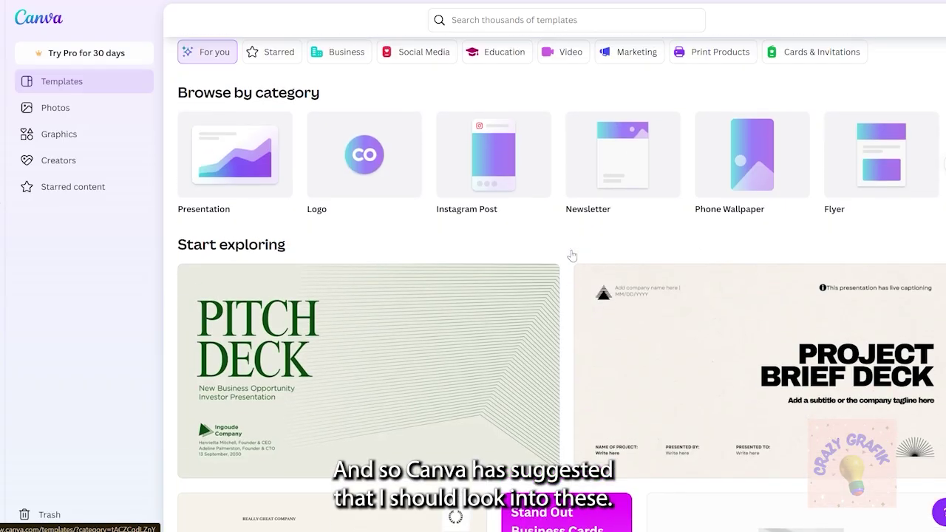
scroll(572, 255, "up", 1)
scroll(572, 255, "down", 1)
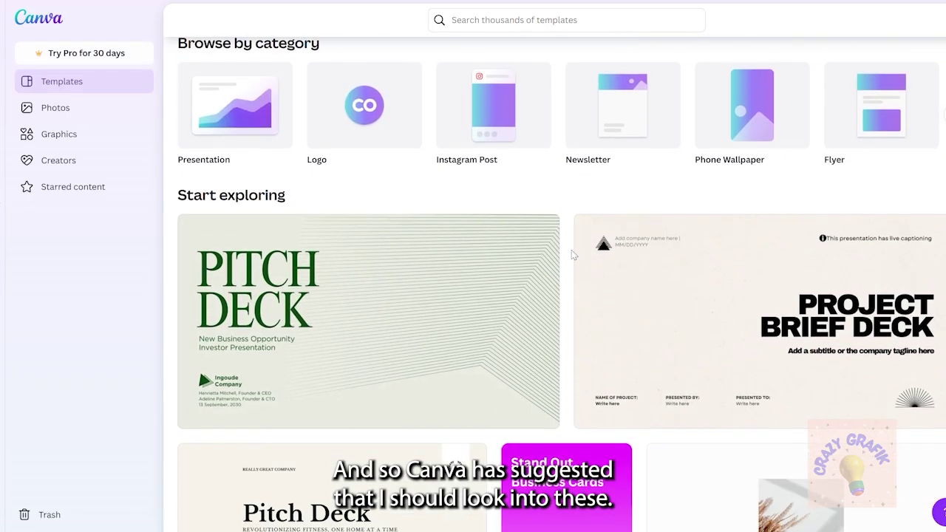
scroll(572, 255, "up", 1)
scroll(572, 255, "down", 4)
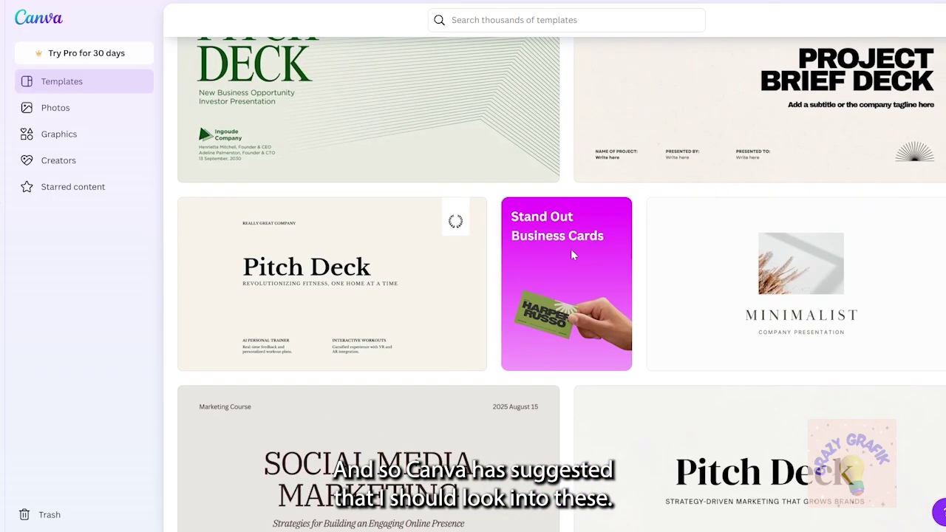
scroll(571, 254, "down", 5)
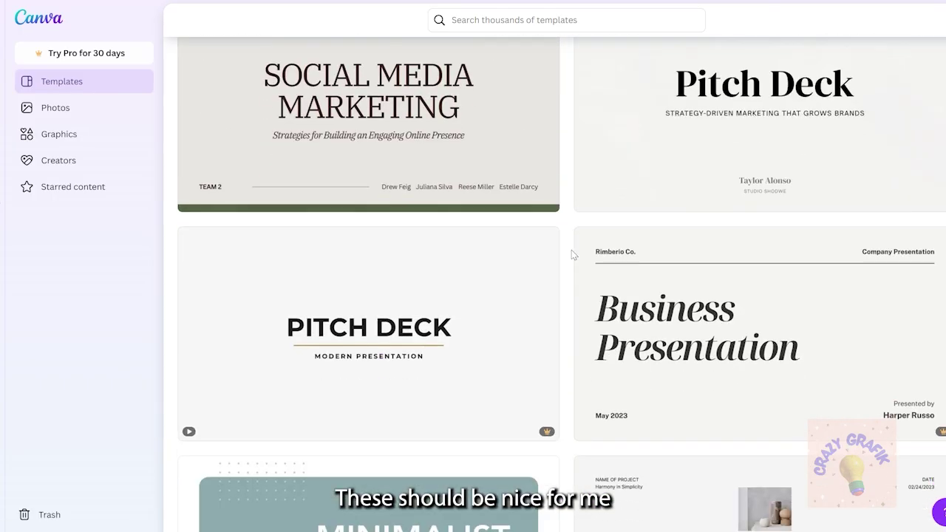
Step: Compare the crown-marked Pro templates with the free ones and preview the Modern Presentation pitch deck
scroll(571, 255, "down", 4)
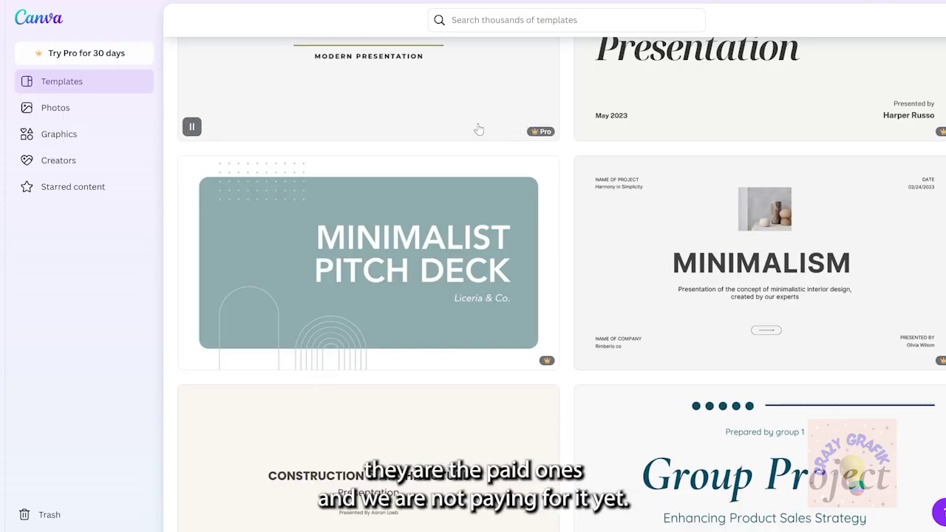
scroll(478, 129, "up", 1)
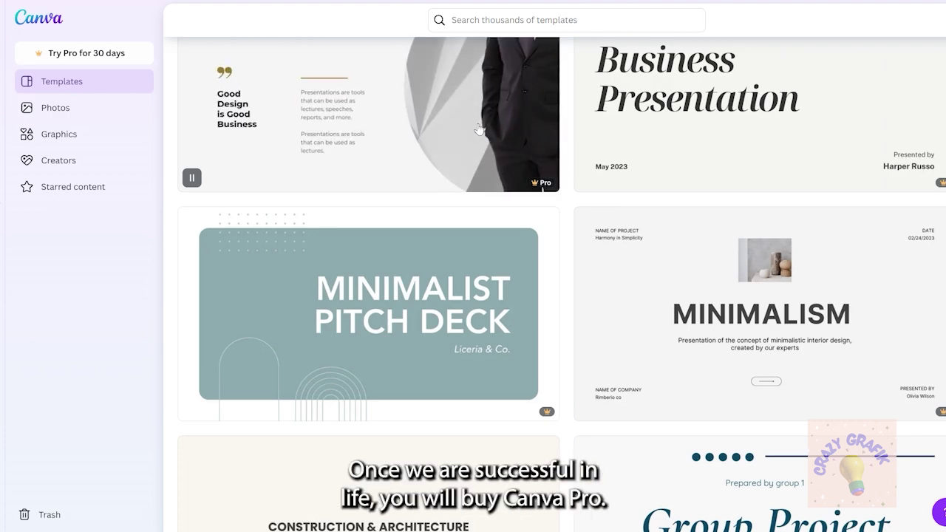
scroll(479, 130, "up", 5)
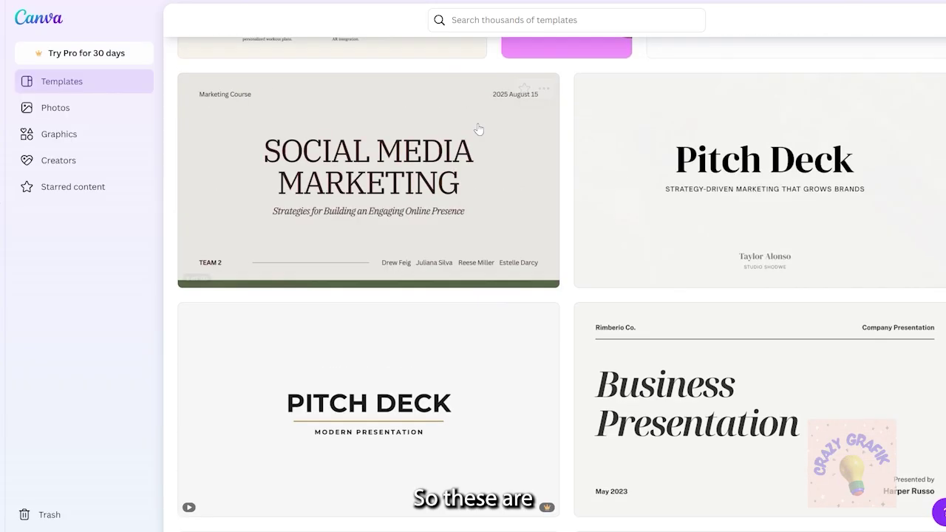
scroll(370, 330, "up", 3)
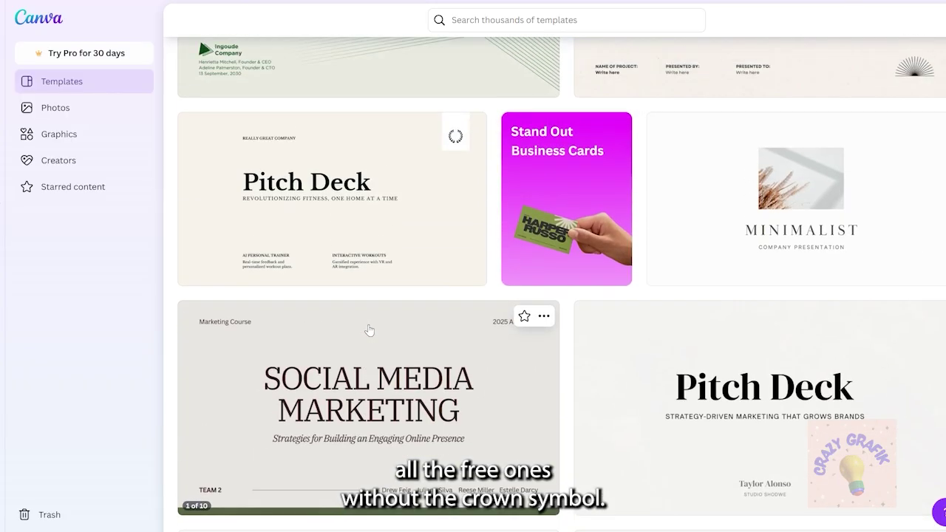
scroll(475, 298, "down", 3)
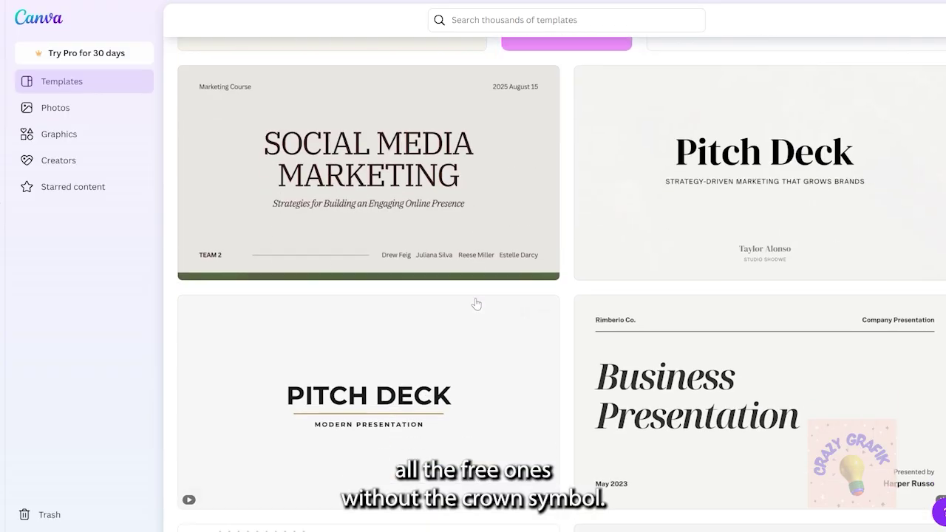
mouse_move(476, 303)
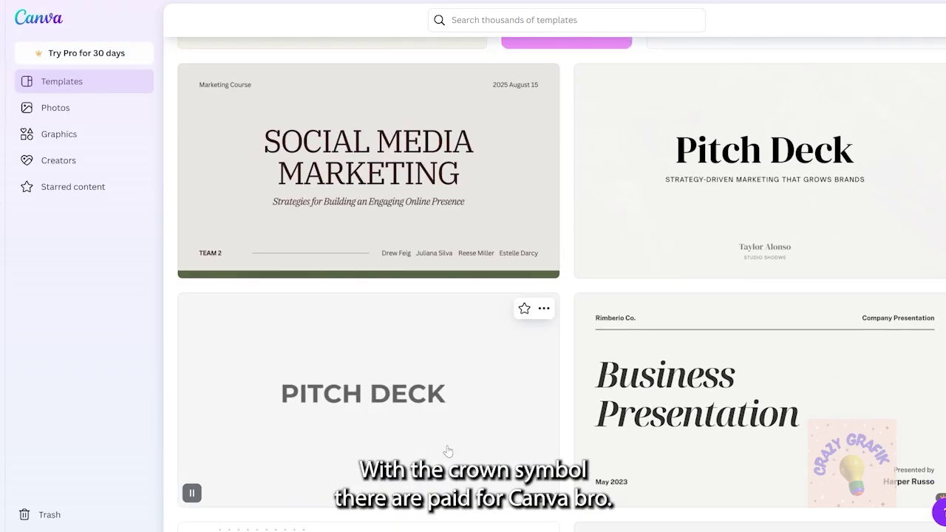
Step: Open the Photos library and look through the stock pictures available for designs
left_click(56, 104)
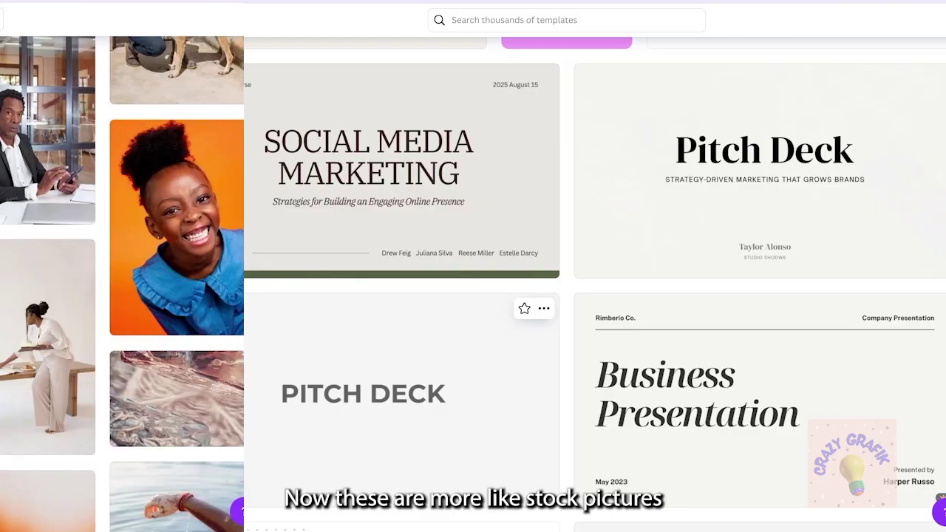
scroll(394, 384, "down", 2)
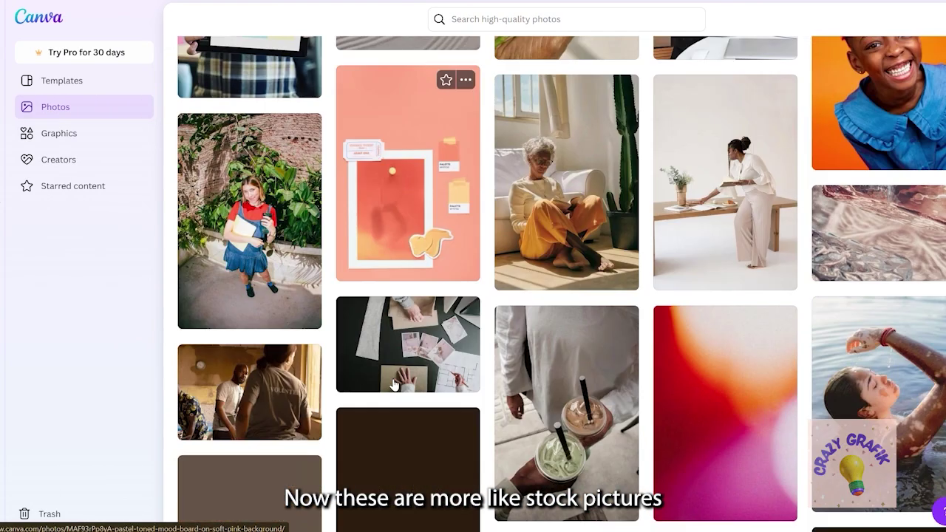
scroll(394, 384, "down", 7)
scroll(394, 384, "down", 3)
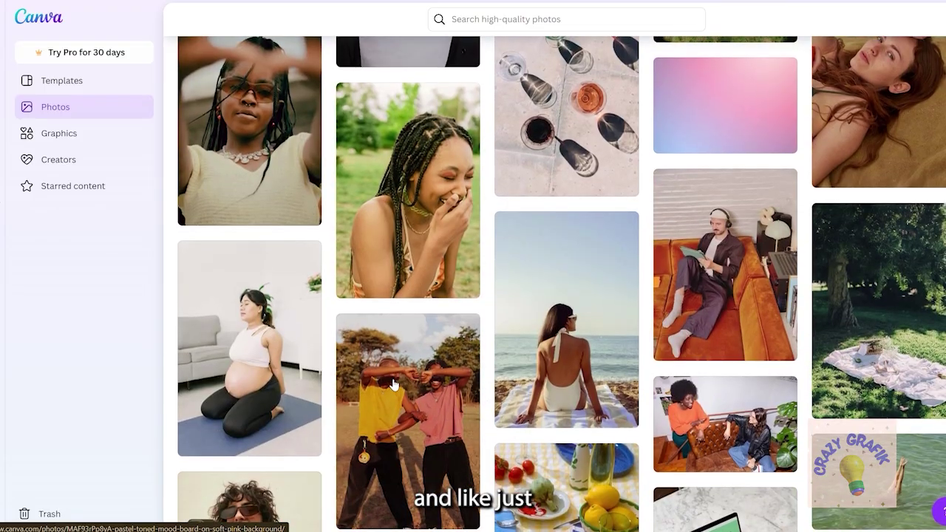
scroll(394, 384, "down", 1)
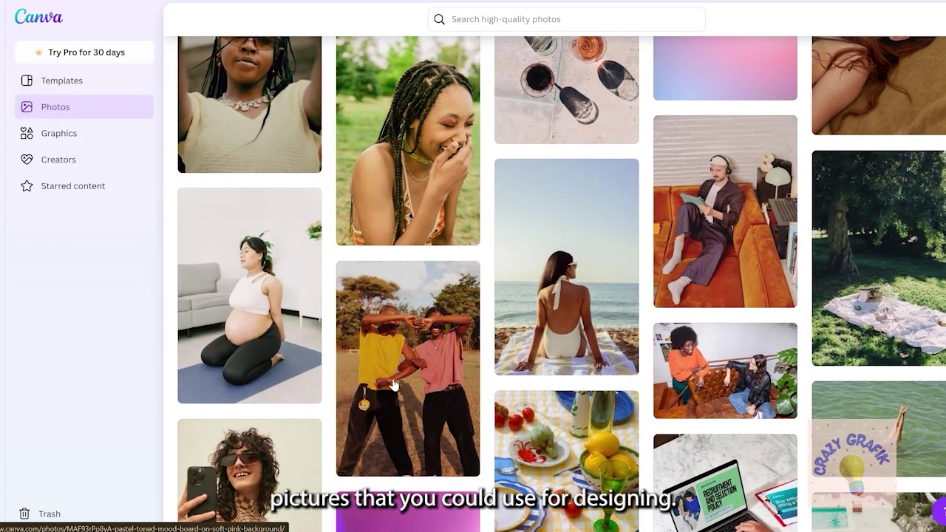
scroll(394, 385, "down", 4)
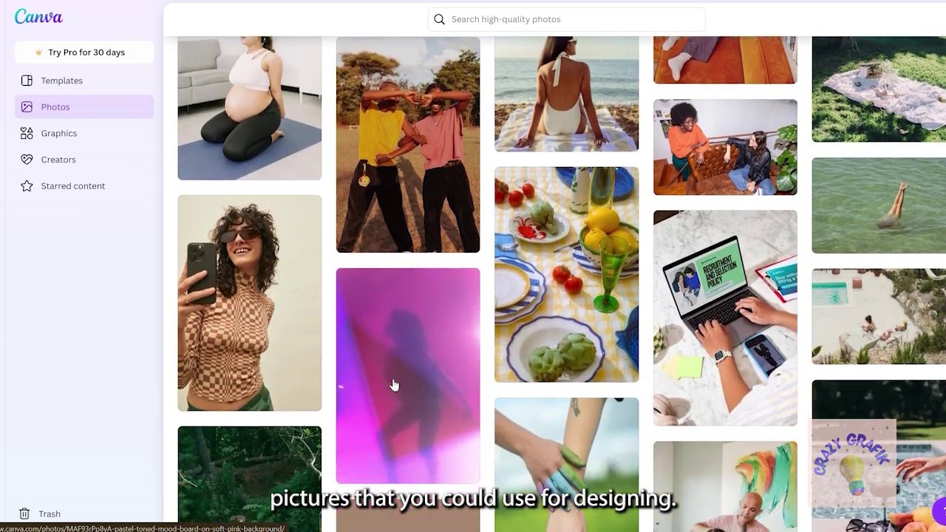
scroll(394, 384, "down", 5)
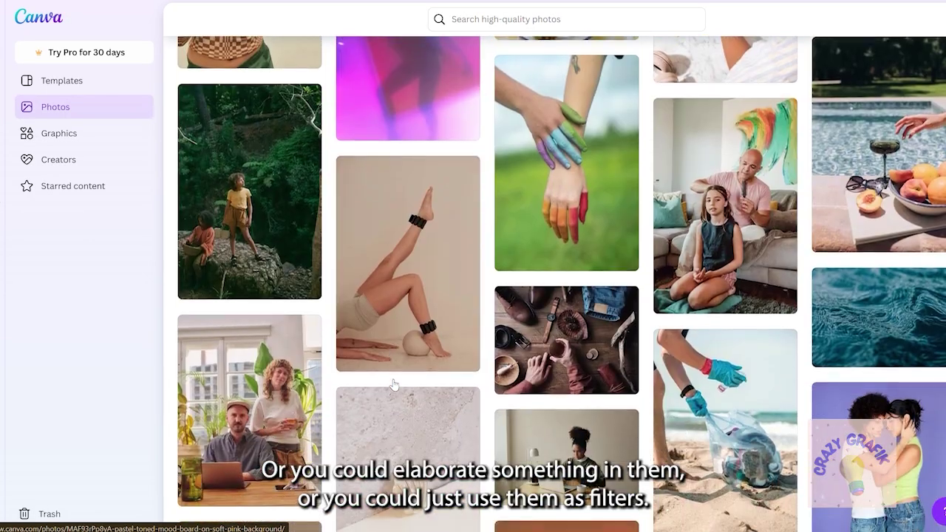
scroll(394, 384, "down", 3)
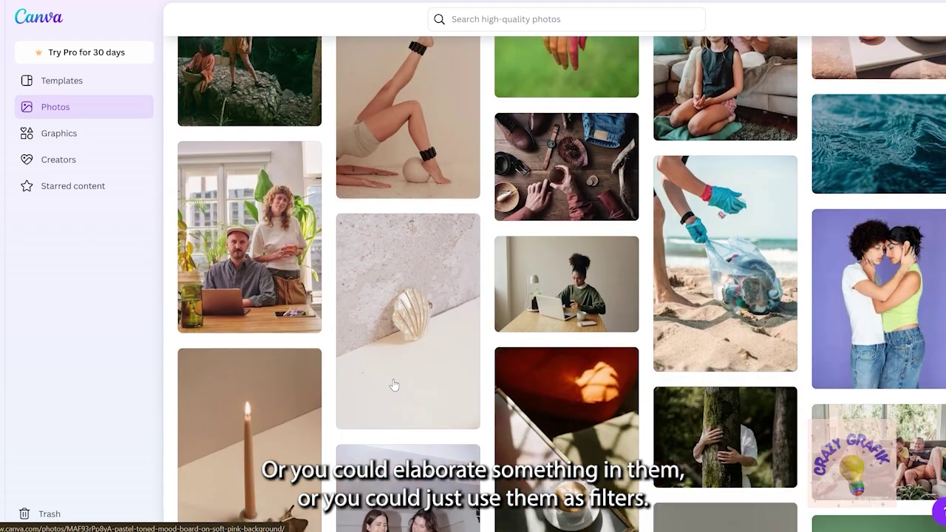
scroll(394, 384, "down", 6)
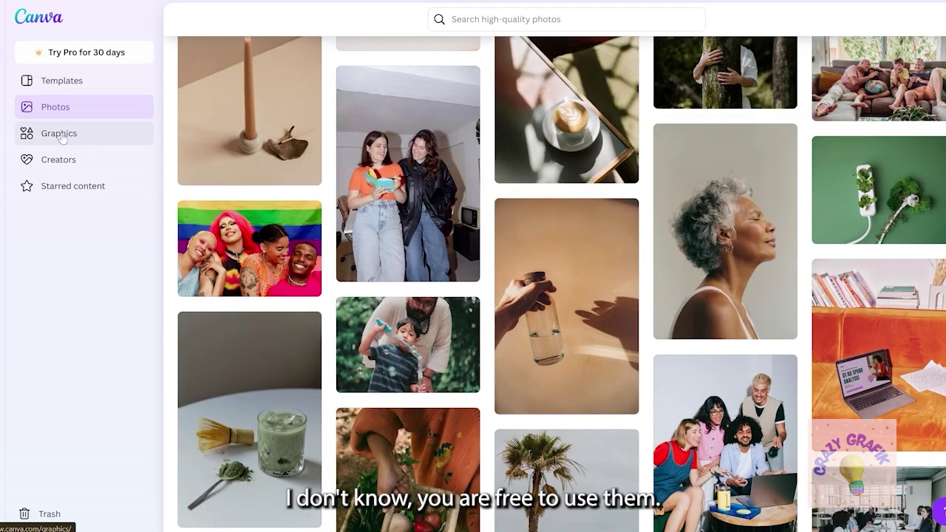
Step: Open the Graphics library and look through its collections and individual graphics
left_click(60, 134)
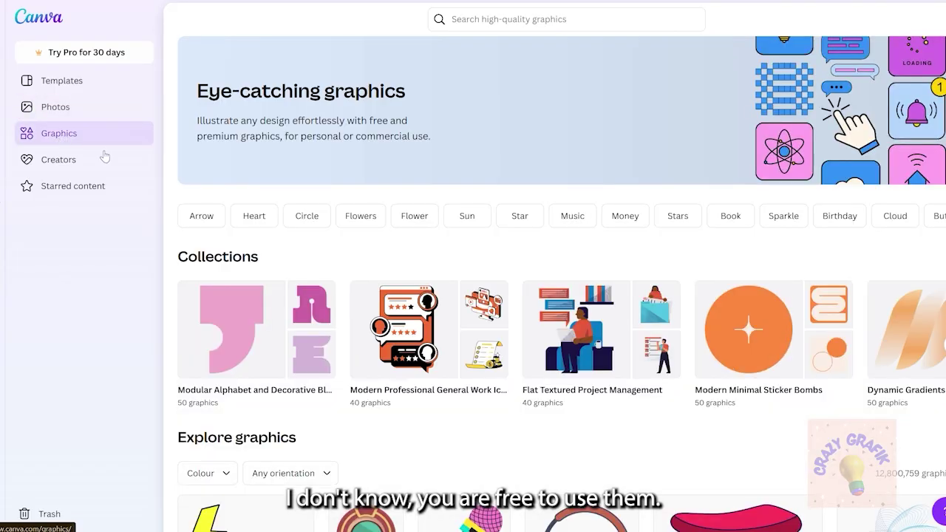
scroll(391, 258, "down", 8)
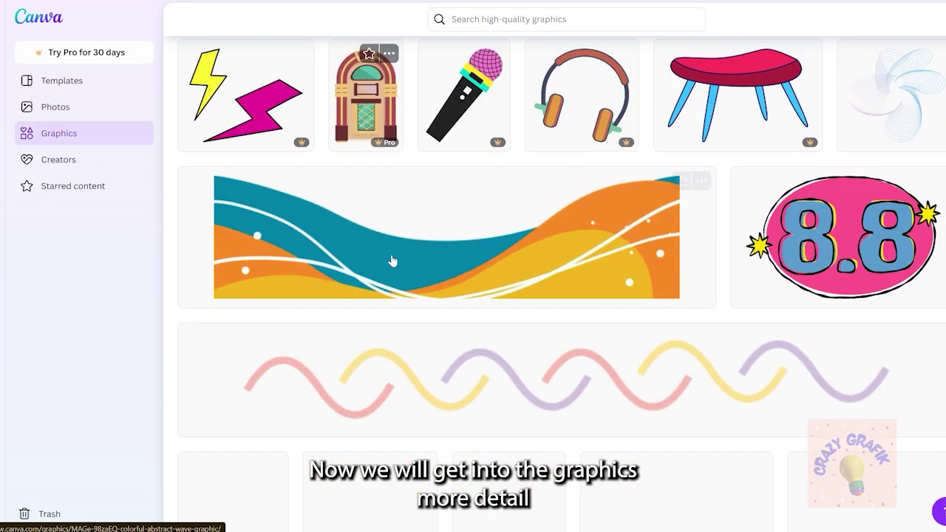
scroll(392, 260, "down", 2)
scroll(391, 260, "down", 3)
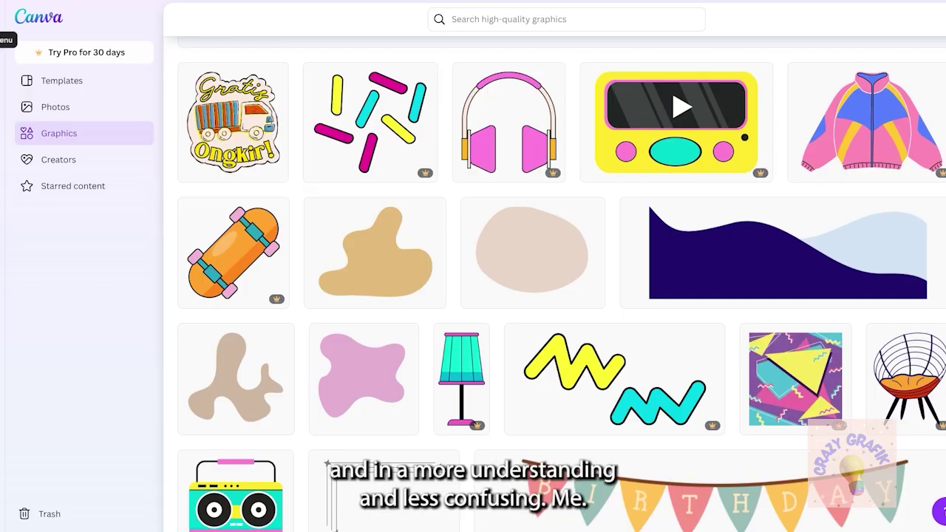
left_click(6, 19)
scroll(473, 162, "down", 2)
left_click(7, 20)
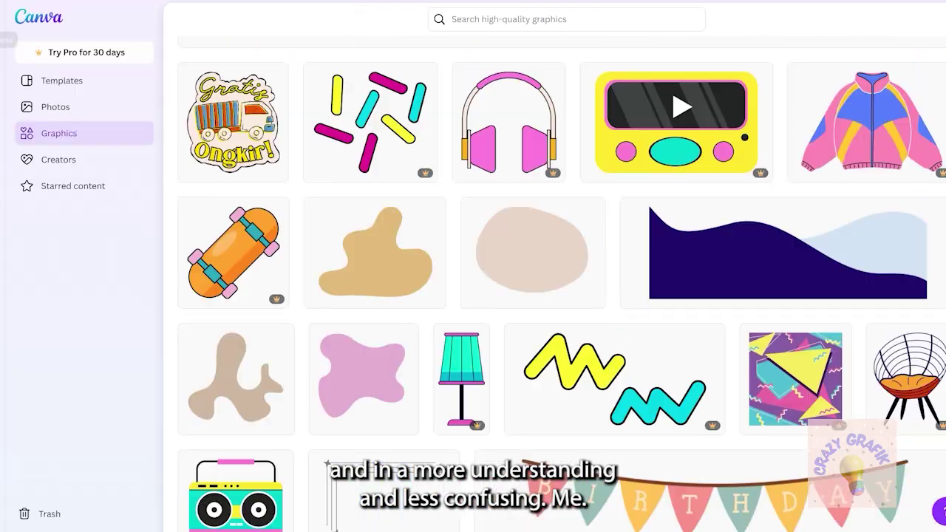
Step: Return to the home page, open the full list of design types and search it for "news"
left_click(32, 24)
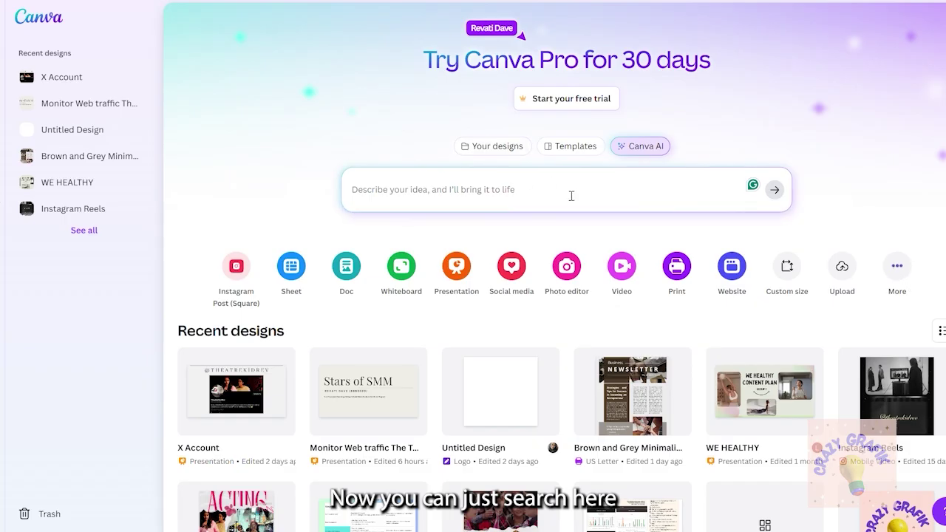
left_click(896, 263)
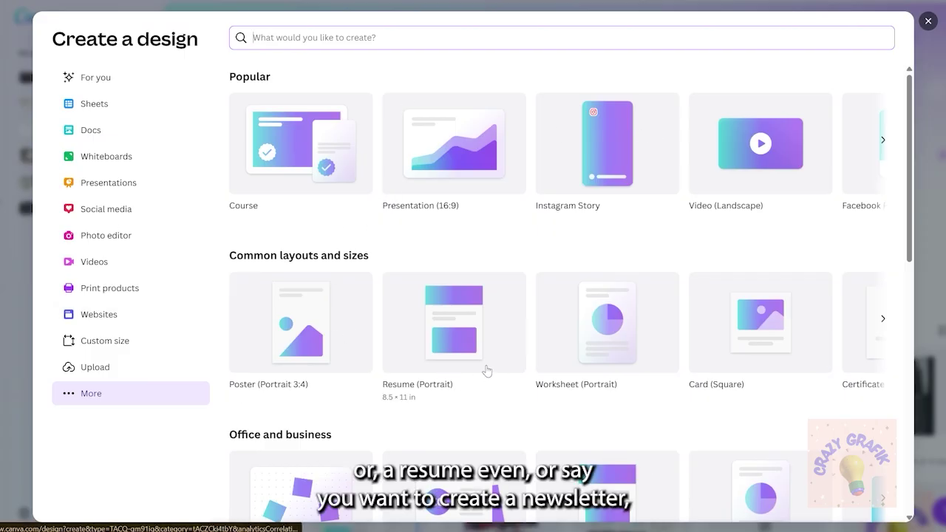
type("news")
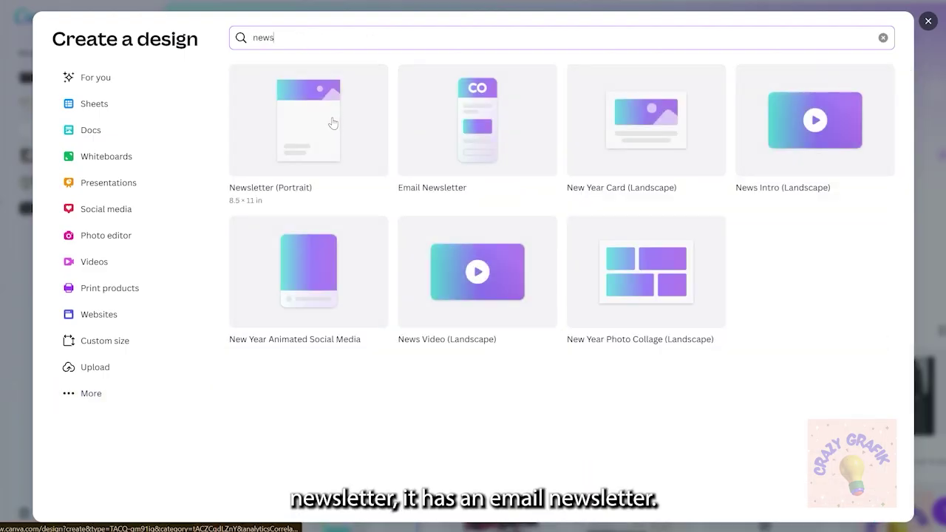
Step: Return to the home page, open the recent "Monitor Web traffic" presentation and move its "Stars of SMM" title slightly up and to the right
left_click(504, 145)
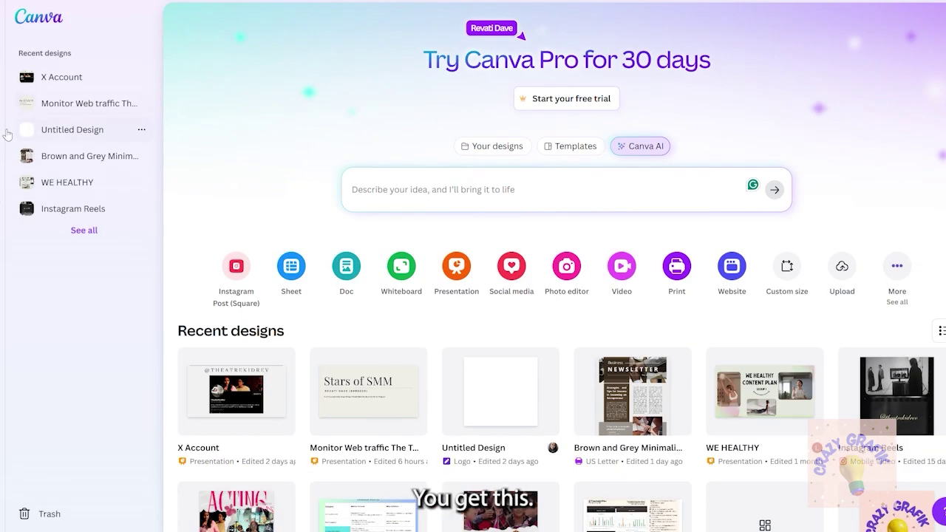
mouse_move(414, 367)
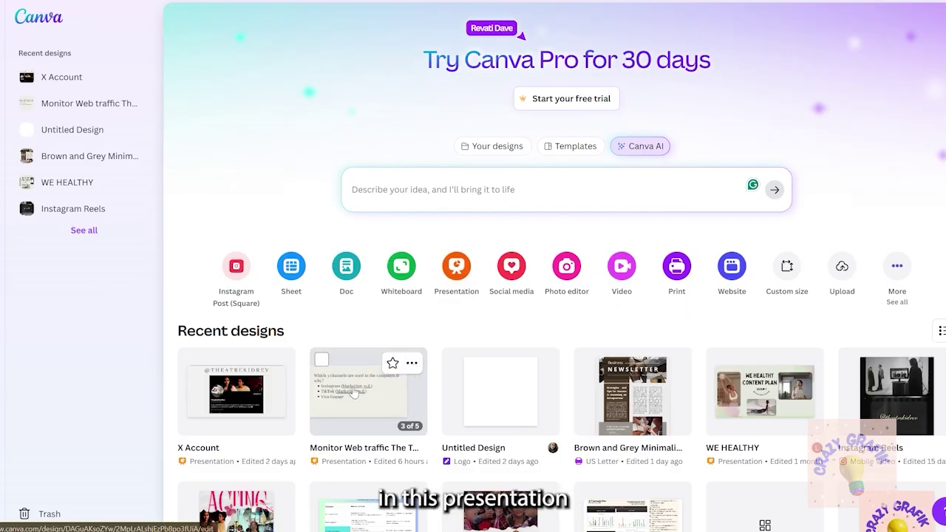
left_click(353, 392)
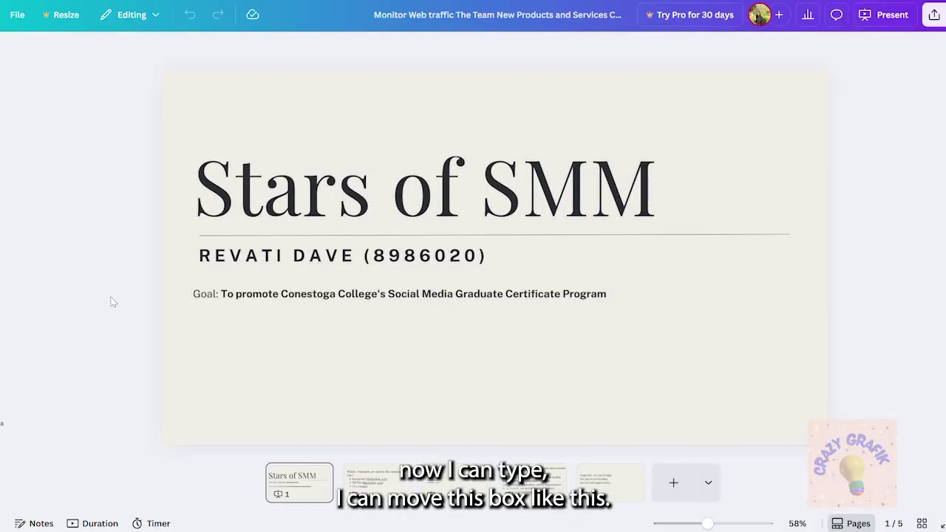
left_click(370, 190)
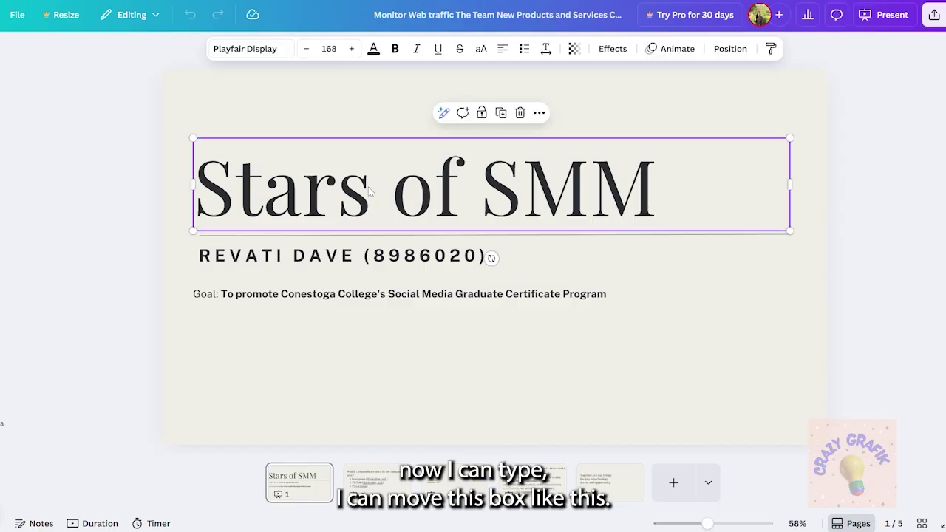
mouse_move(369, 190)
left_mouse_down()
mouse_move(369, 148)
mouse_move(373, 189)
left_mouse_up()
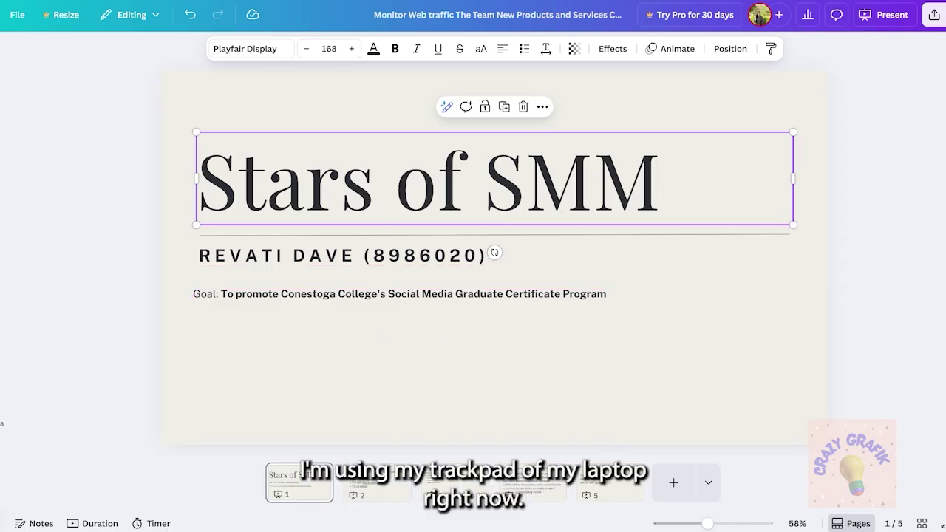
Step: Look through the presentation templates available in the editor, comparing the free ones with the crown-marked premium ones
left_click(2, 89)
left_click(2, 63)
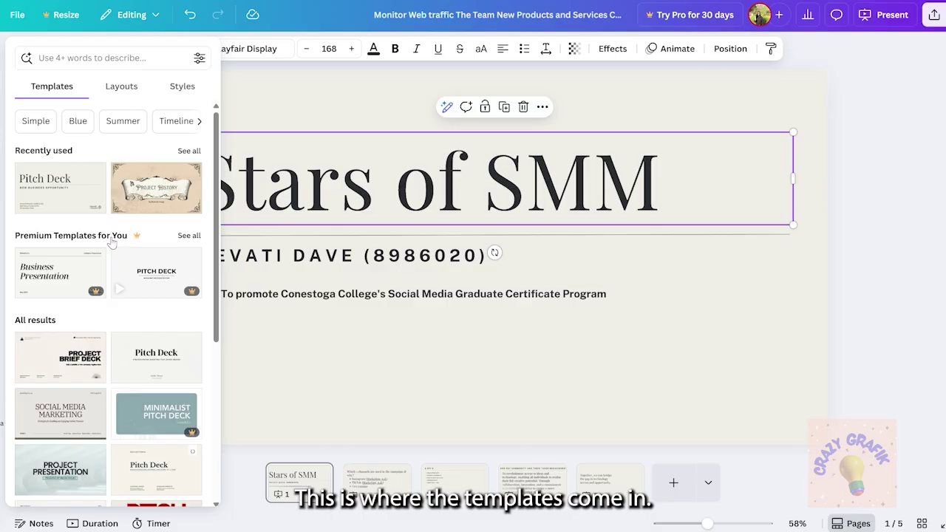
scroll(111, 242, "down", 1)
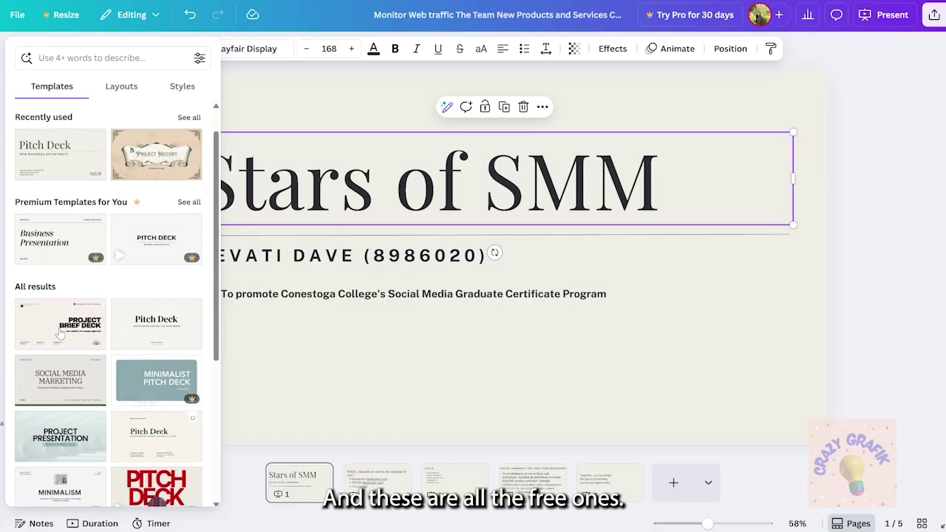
scroll(59, 331, "down", 5)
scroll(59, 331, "down", 5)
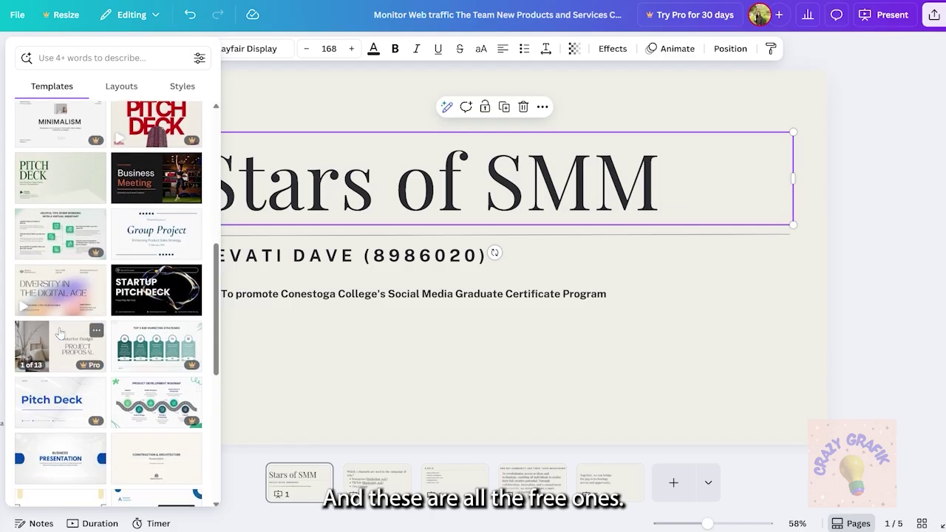
scroll(61, 332, "down", 1)
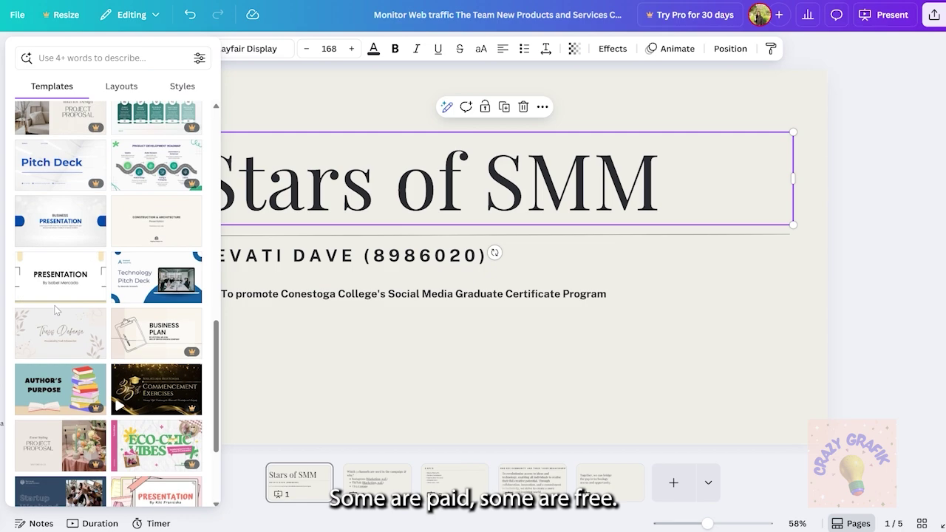
scroll(59, 311, "down", 3)
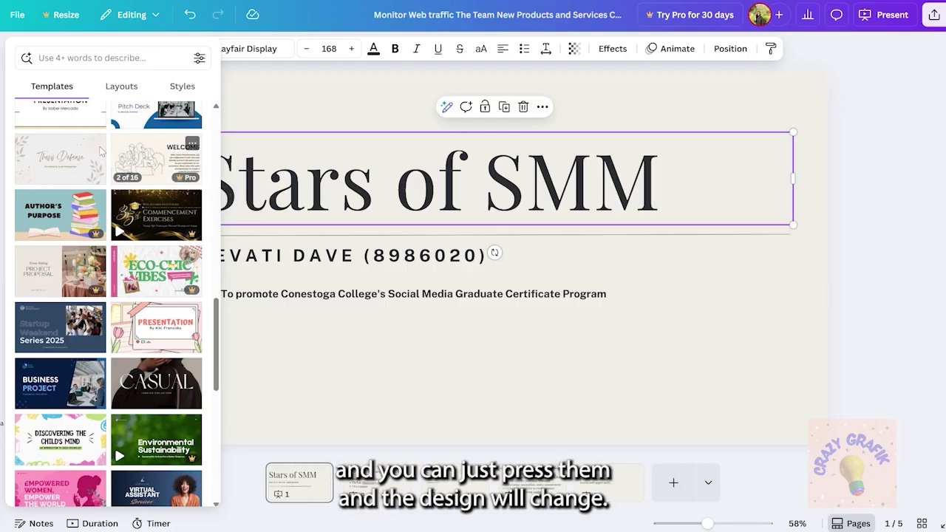
left_click(368, 71)
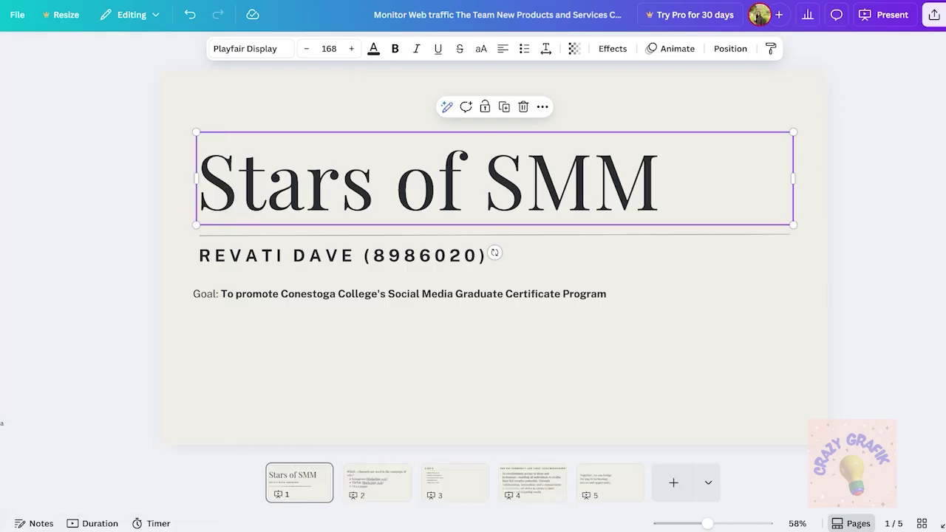
Step: Open the full set of graphics among the design elements and look through its featured items, gradients, stickers and collections
left_click(2, 111)
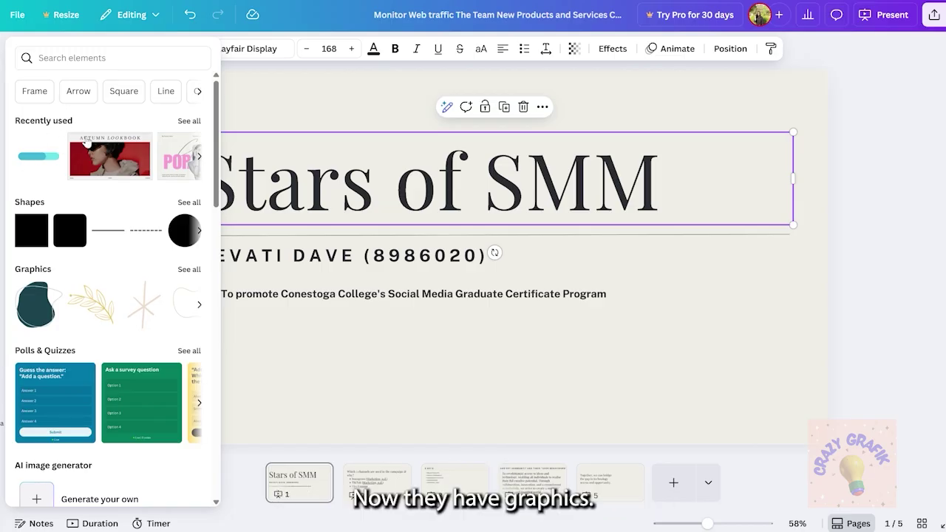
left_click(189, 272)
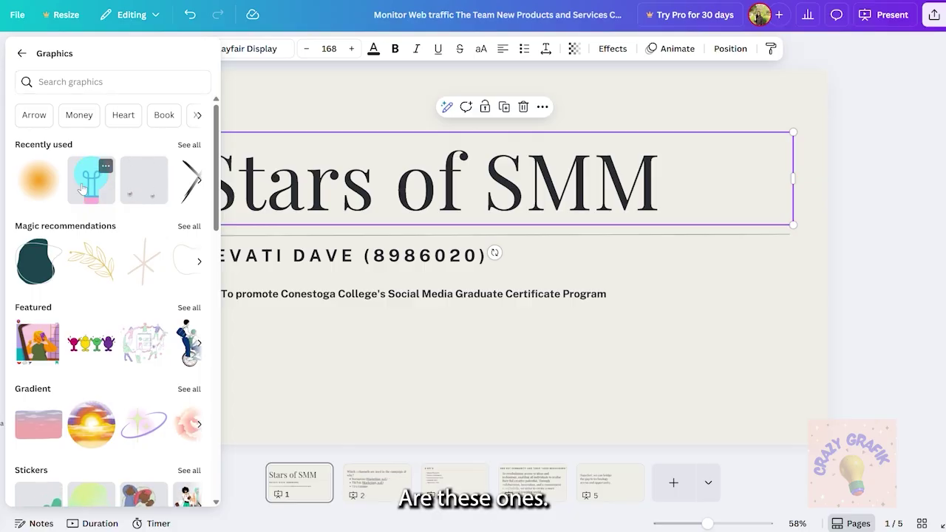
left_click(2, 463)
left_click(2, 222)
left_click(2, 488)
scroll(94, 298, "down", 4)
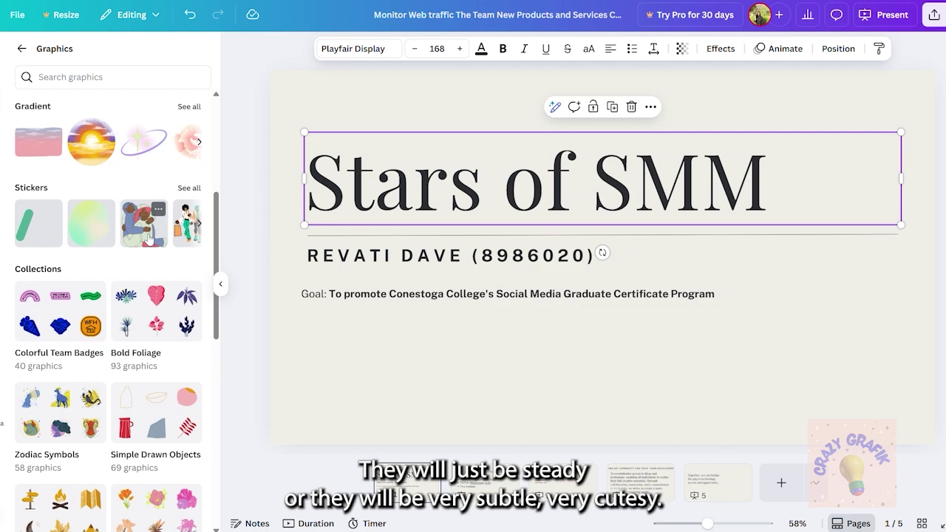
scroll(89, 272, "down", 3)
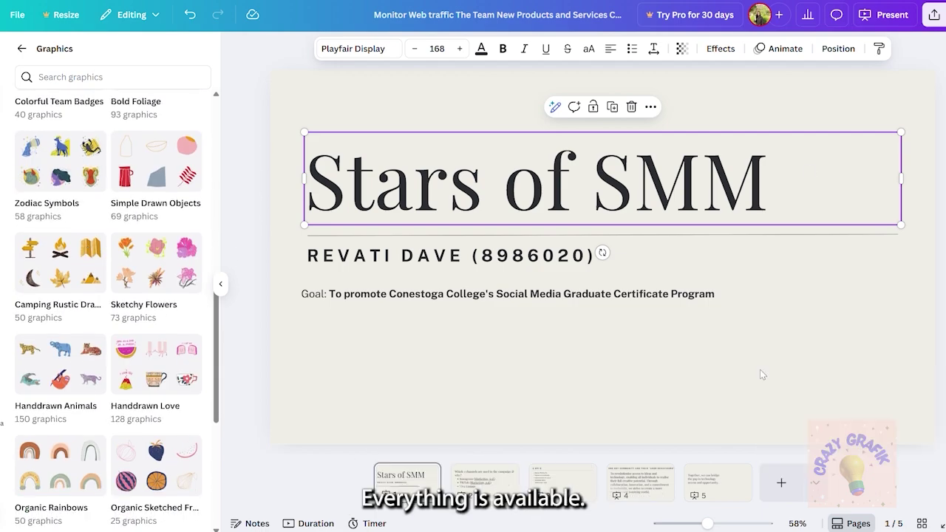
scroll(153, 191, "down", 2)
scroll(153, 191, "up", 4)
scroll(153, 190, "up", 3)
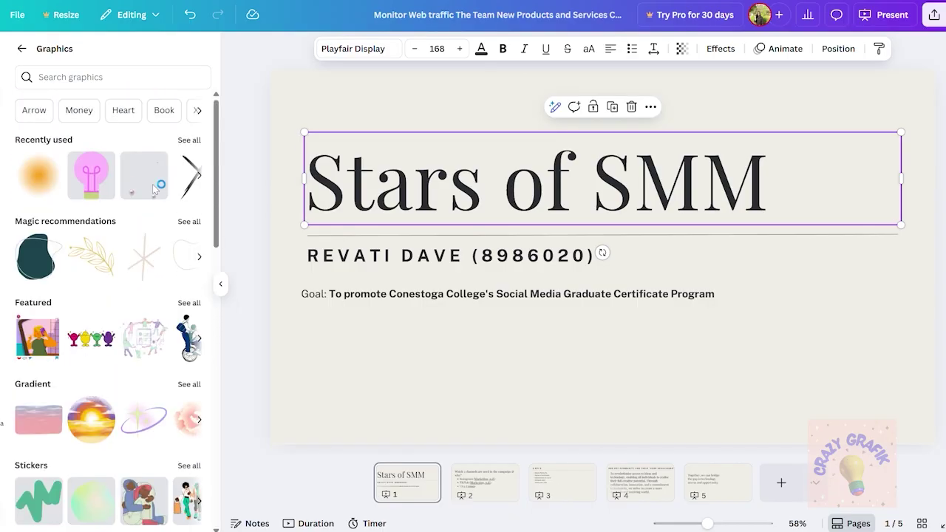
Step: View all available lines and shapes, and return to the elements overview
left_click(21, 48)
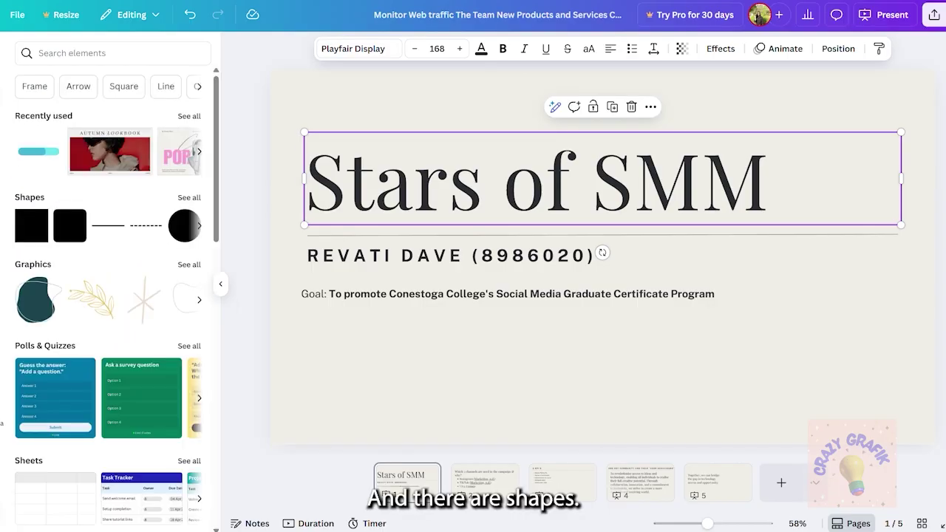
left_click(189, 198)
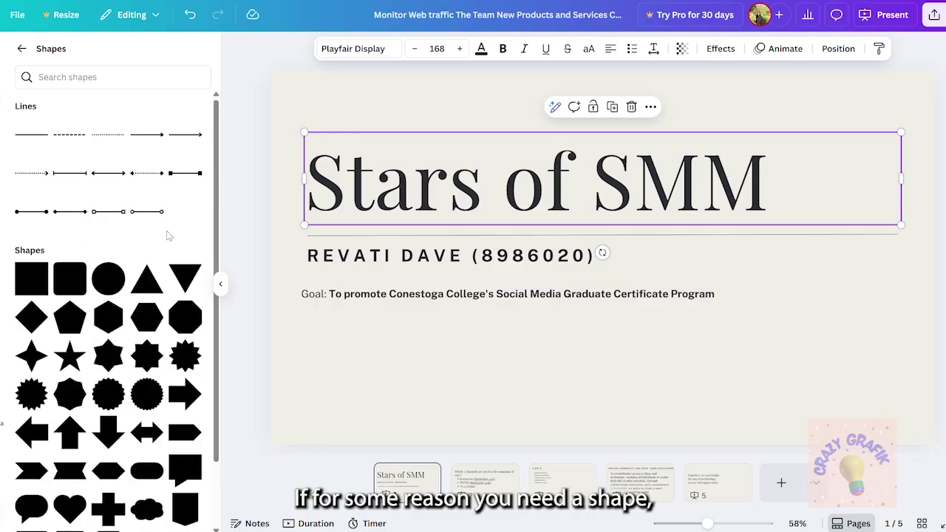
scroll(91, 382, "down", 2)
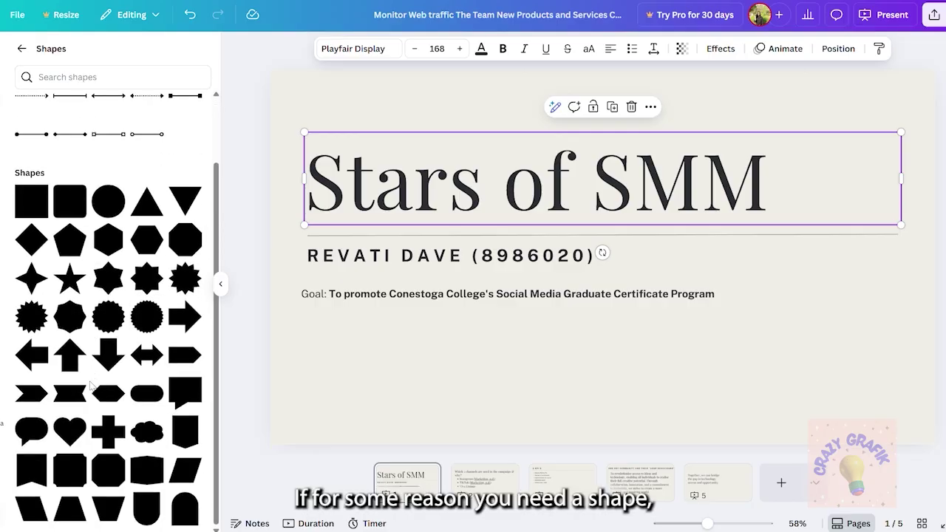
left_click(21, 49)
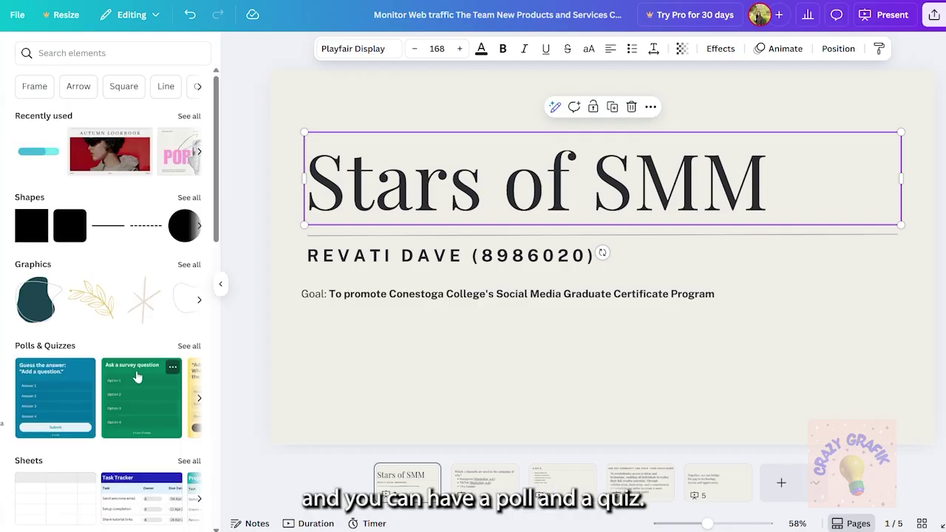
Step: Look through the polls and quizzes, sheets, tables, photos and videos offered as design elements
scroll(133, 370, "down", 2)
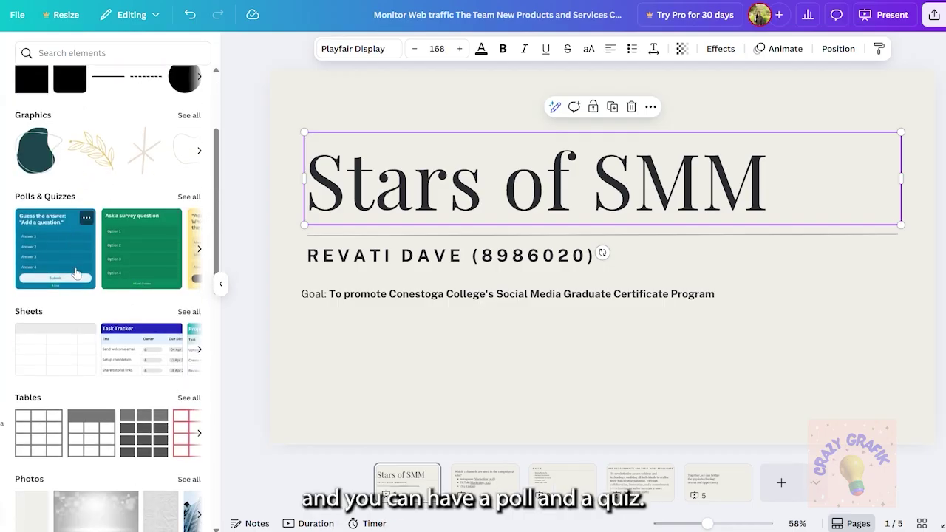
scroll(81, 320, "down", 2)
scroll(81, 319, "down", 3)
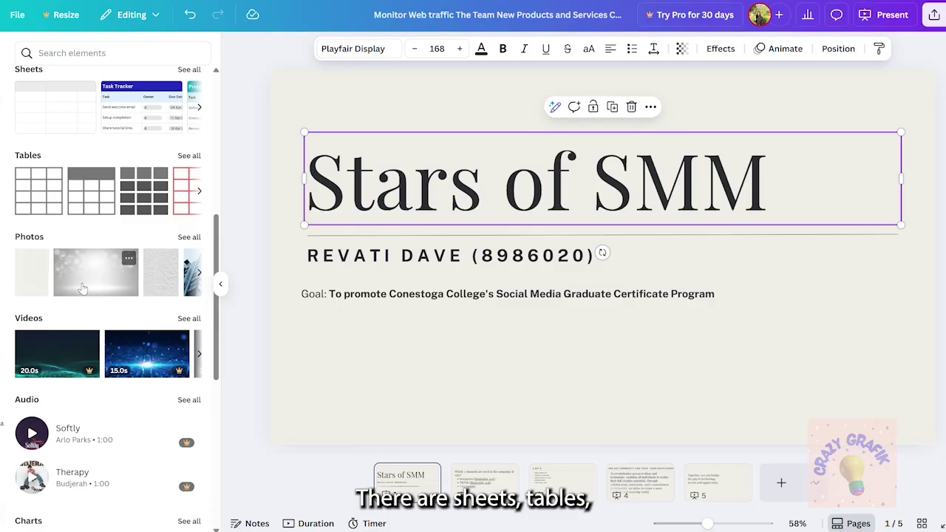
scroll(130, 318, "down", 1)
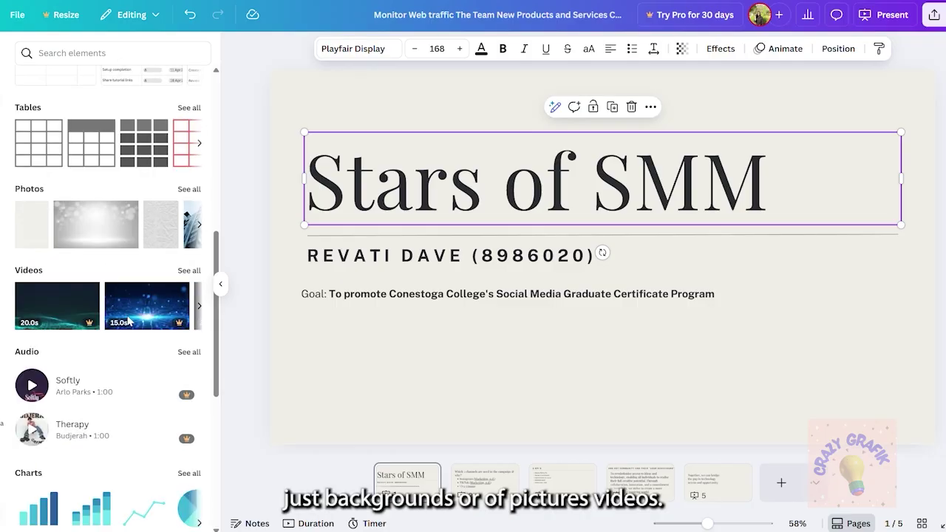
scroll(129, 320, "down", 1)
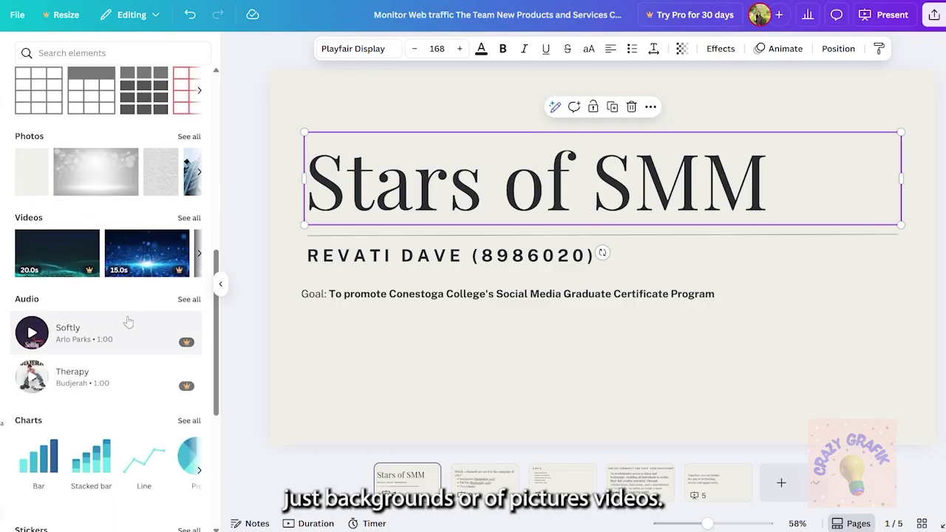
left_click(200, 252)
left_click(200, 252)
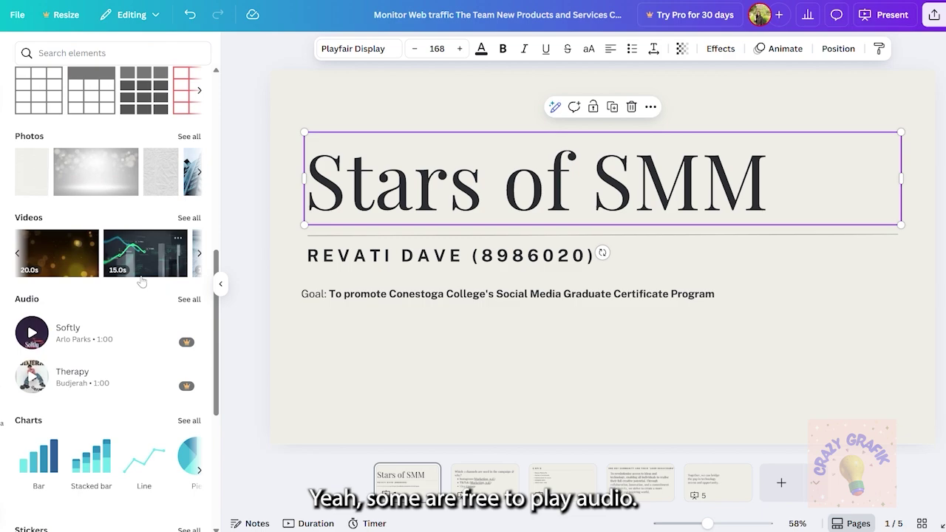
Step: Look through the audio, charts, stickers, frames, grids, mockups and collections, and return to the start of the elements
scroll(114, 352, "down", 3)
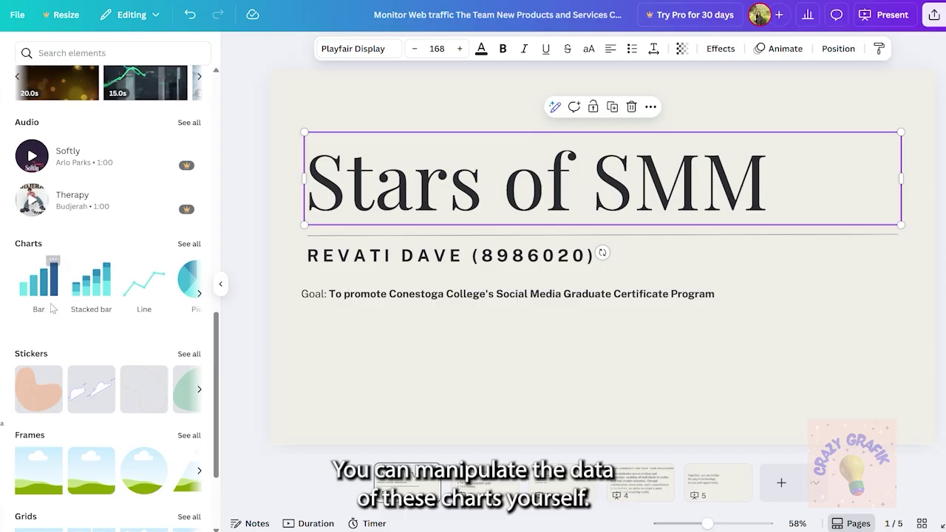
scroll(92, 349, "down", 3)
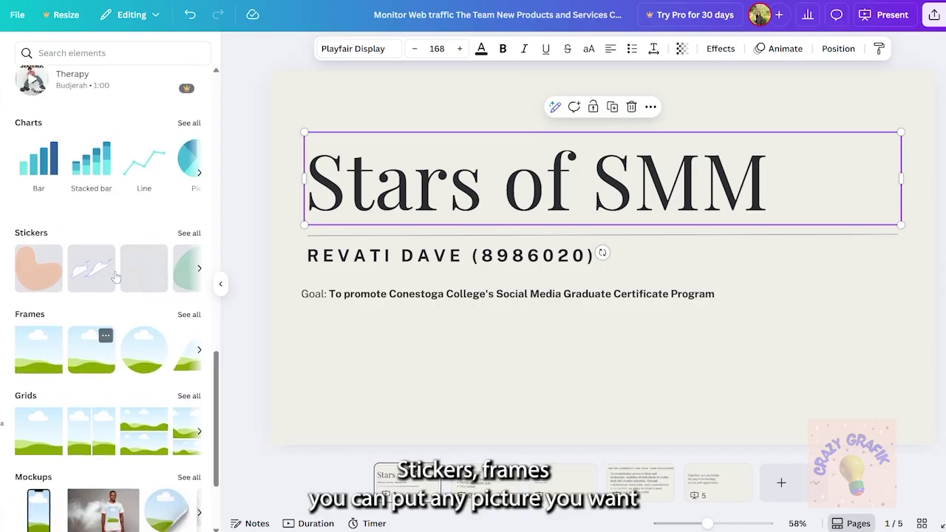
scroll(110, 349, "down", 2)
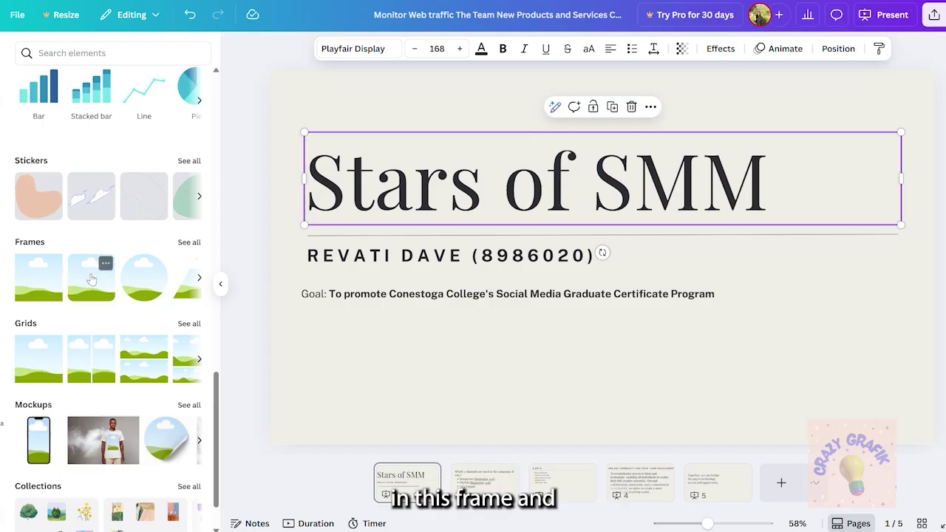
scroll(91, 279, "down", 2)
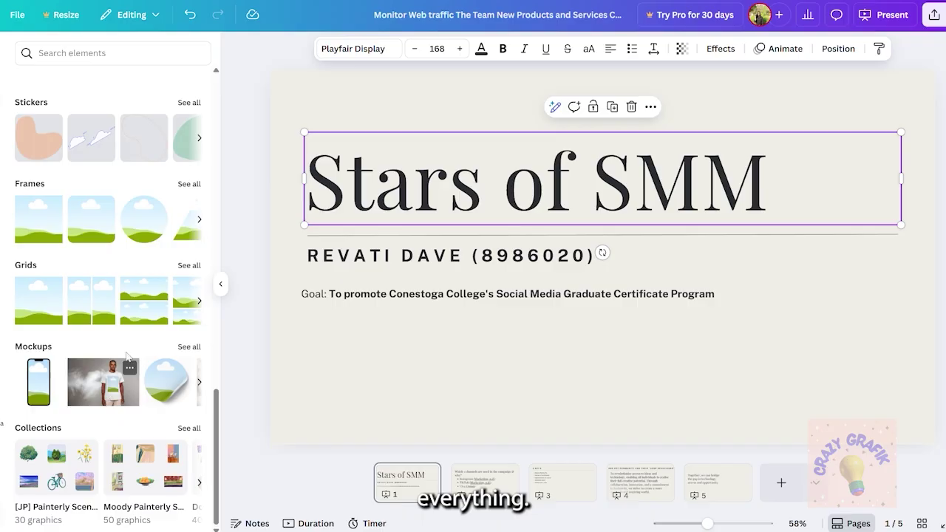
scroll(142, 355, "up", 20)
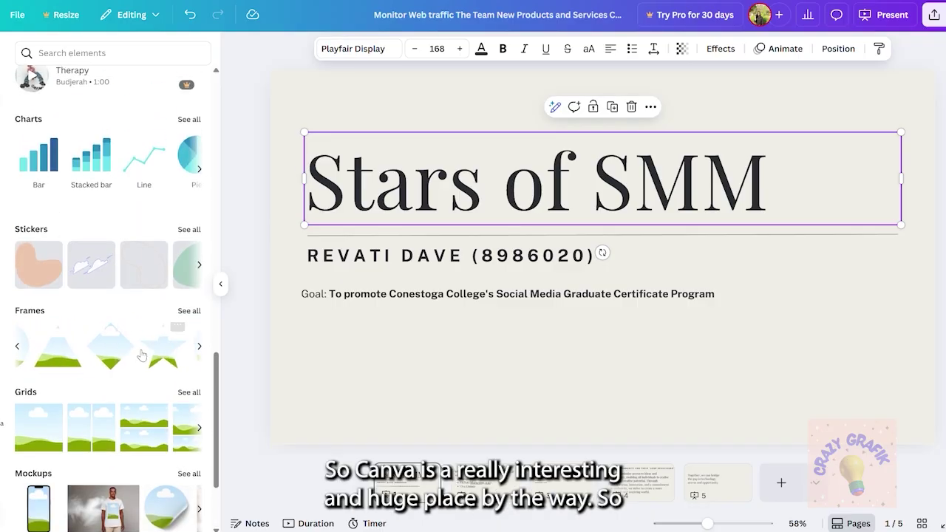
scroll(142, 355, "up", 5)
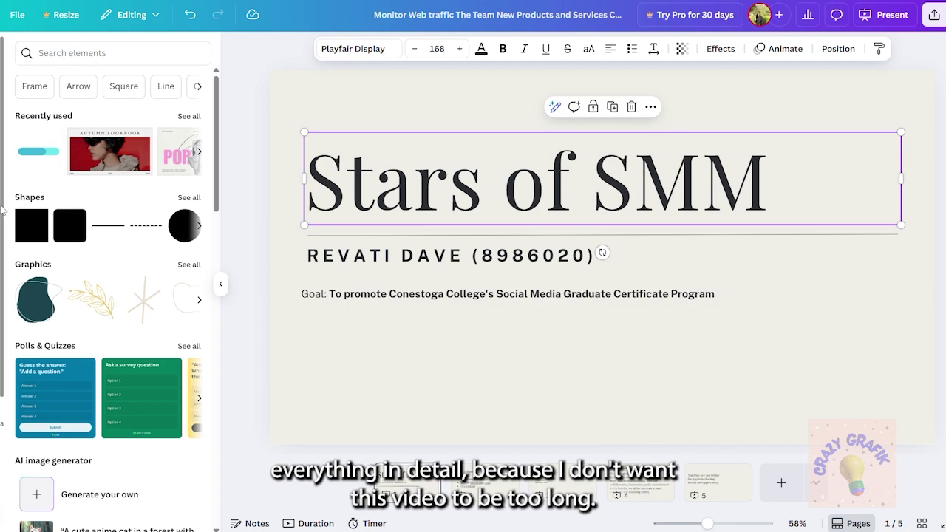
Step: Show the text options and try the transparency control on the "Stars of SMM" title, leaving it at 100
left_click(2, 147)
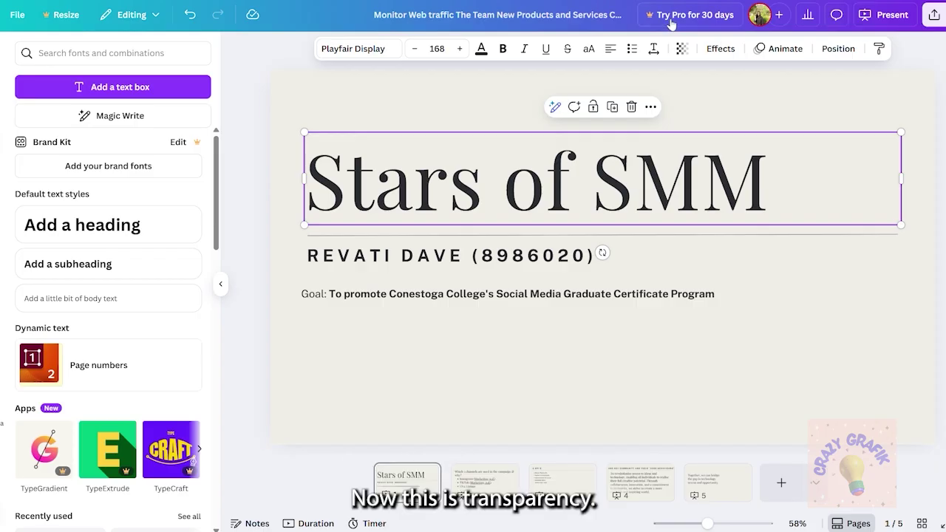
left_click(682, 48)
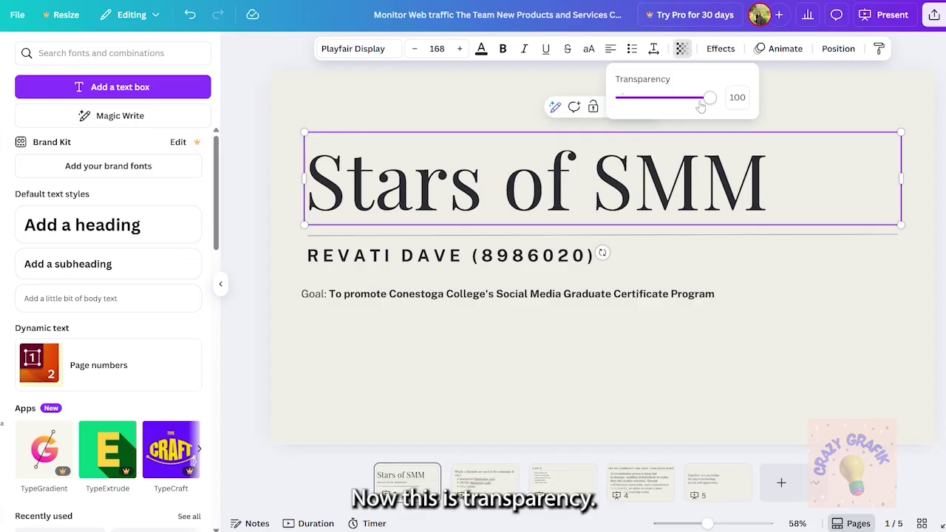
left_click_drag(703, 99, 743, 103)
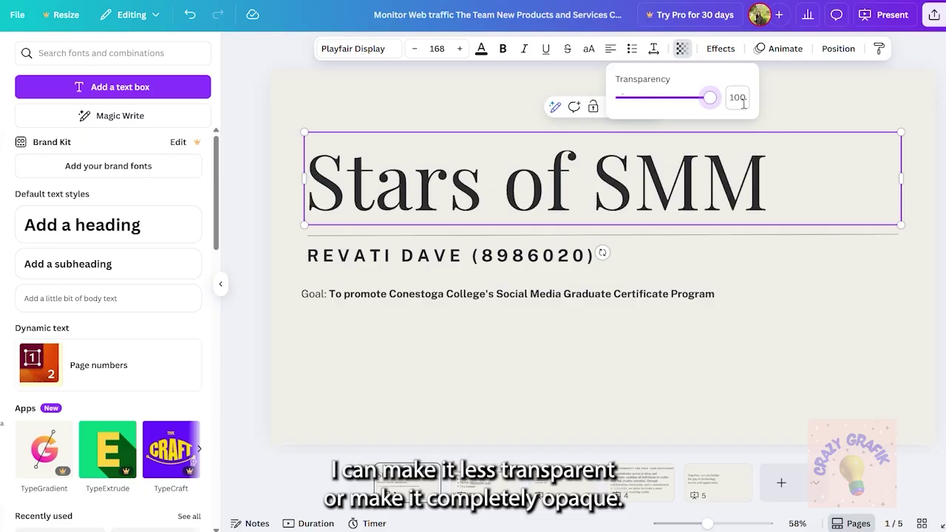
Step: Try the Curve shape effect on the "Stars of SMM" title and reset its shape to None
left_click(715, 48)
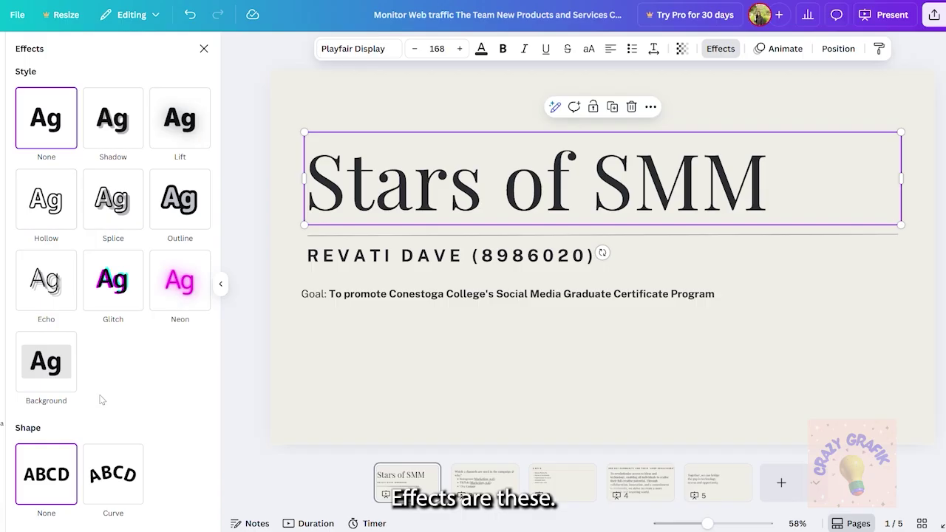
left_click(110, 471)
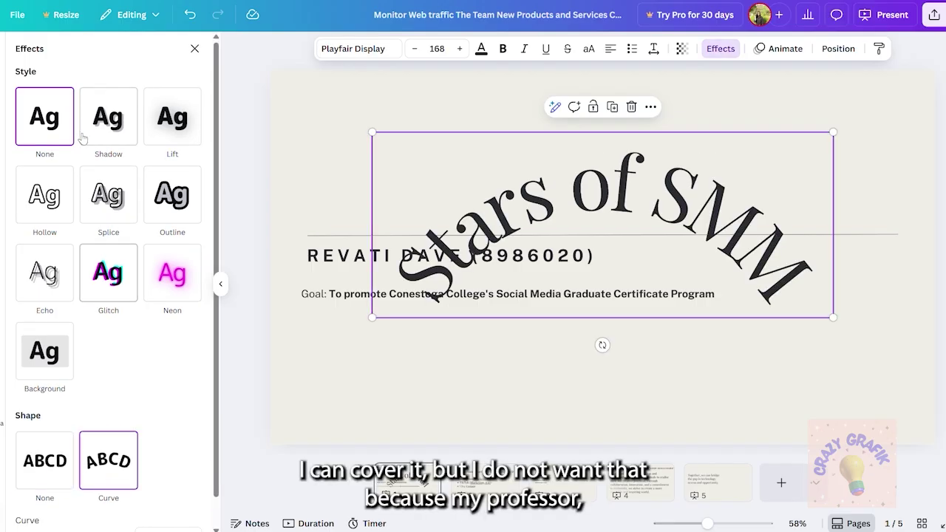
left_click(50, 462)
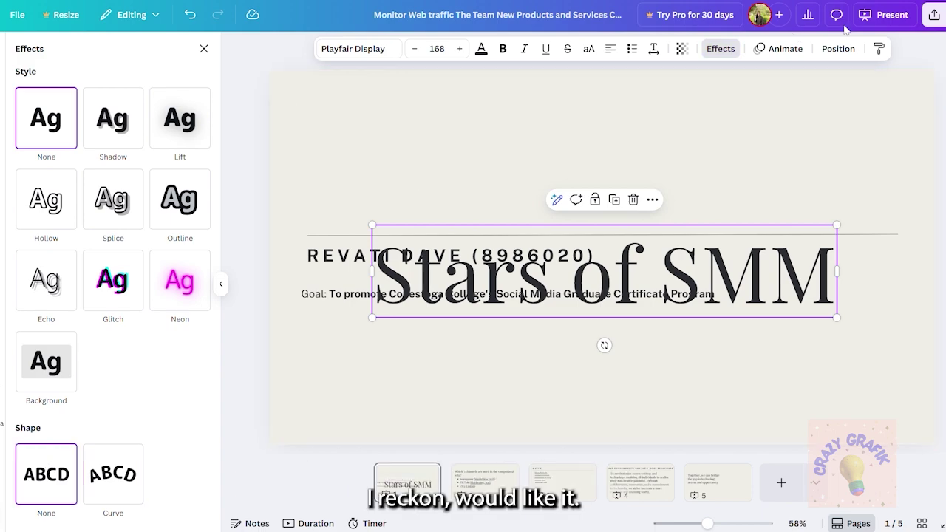
Step: Move the "Stars of SMM" title back above the divider line and look through its text animations
left_click(781, 49)
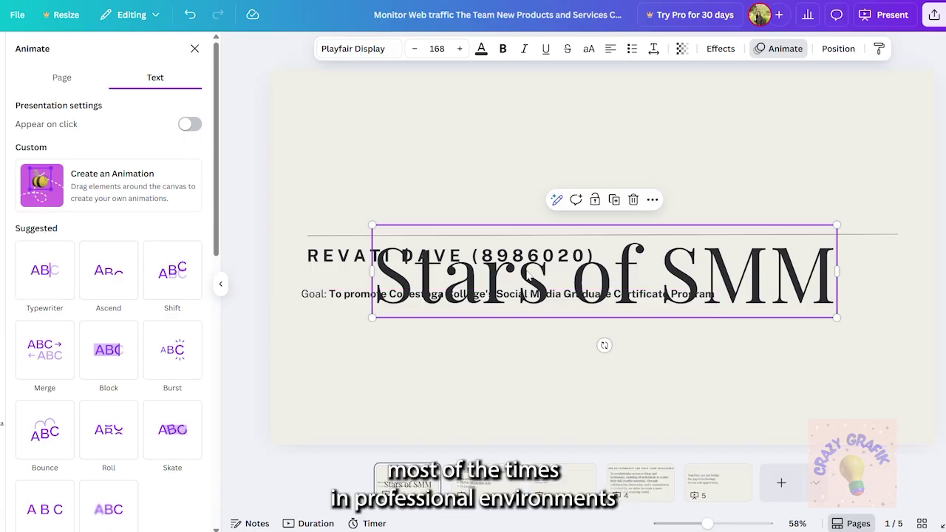
left_click_drag(515, 254, 462, 187)
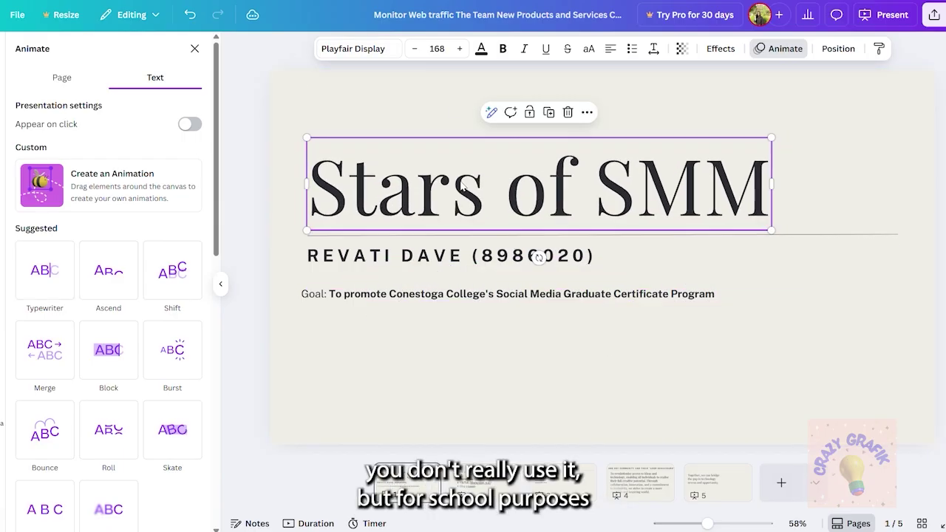
scroll(108, 273, "down", 3)
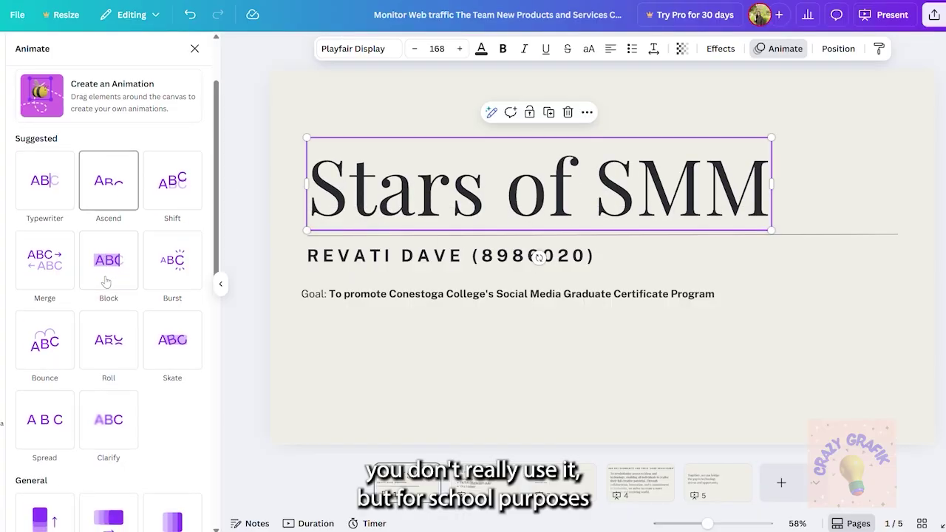
scroll(108, 281, "down", 3)
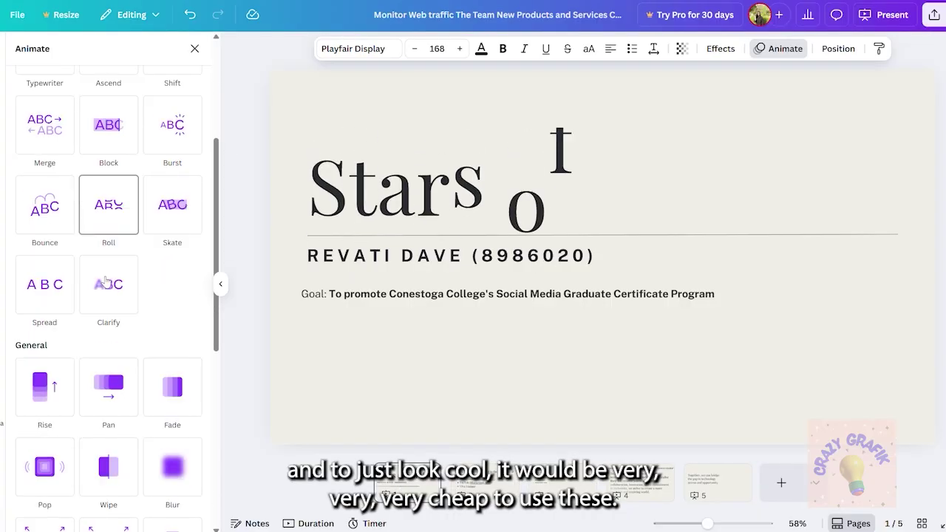
scroll(106, 281, "down", 3)
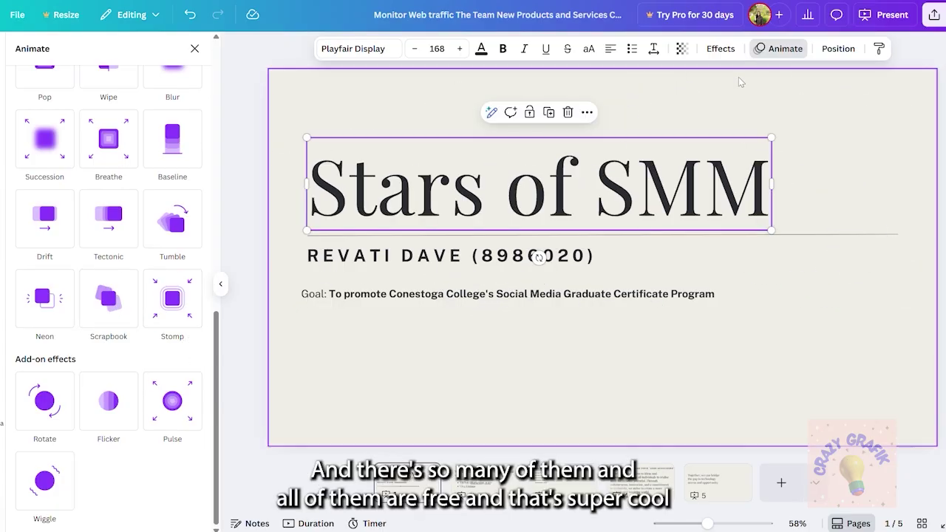
left_click(766, 50)
Step: Show the title's position settings and the additional options for the title and the page background
left_click(838, 49)
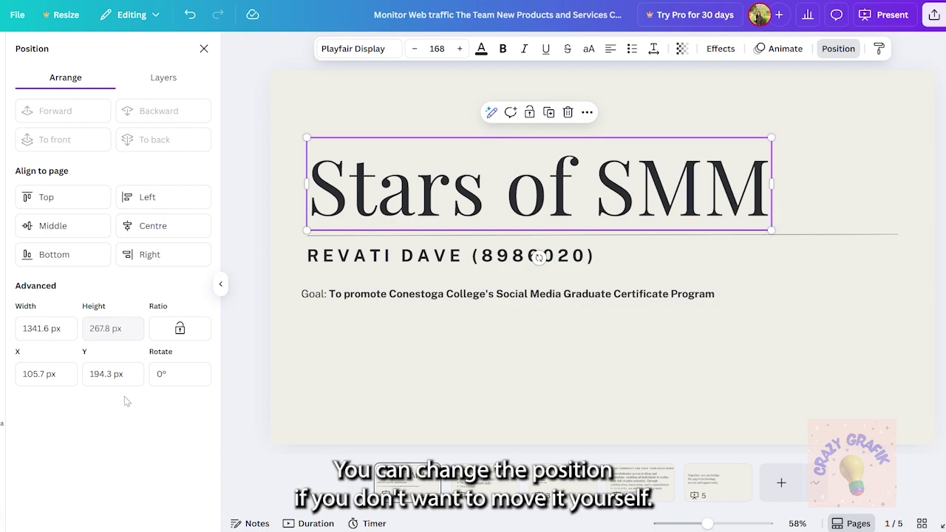
left_click(584, 112)
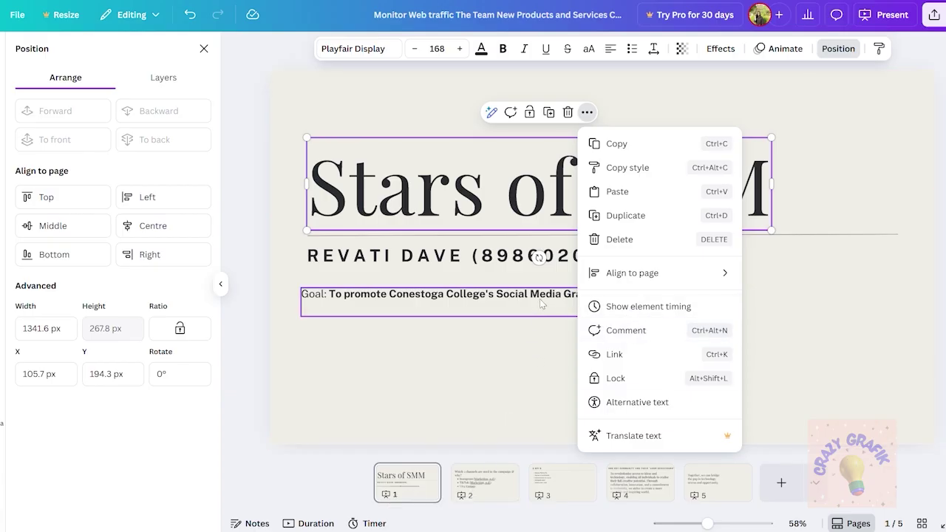
left_click(467, 335)
left_click(467, 335)
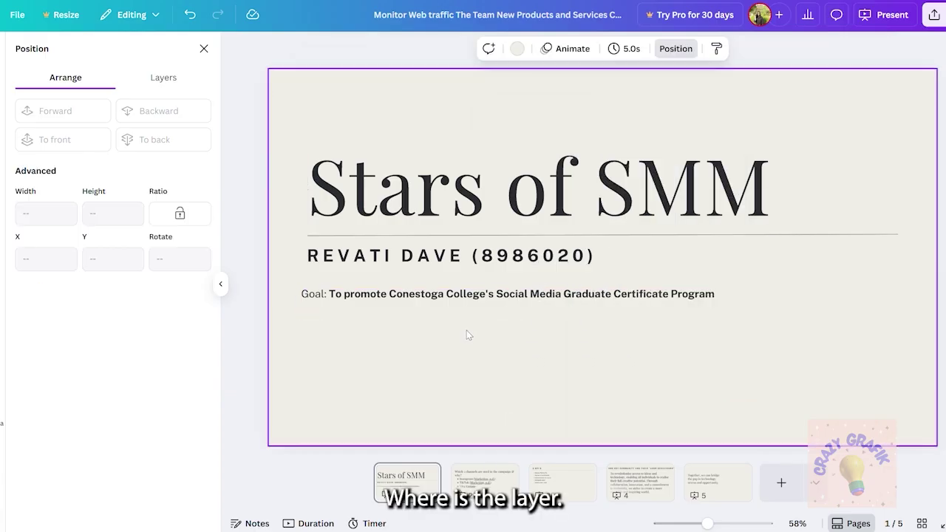
right_click(491, 373)
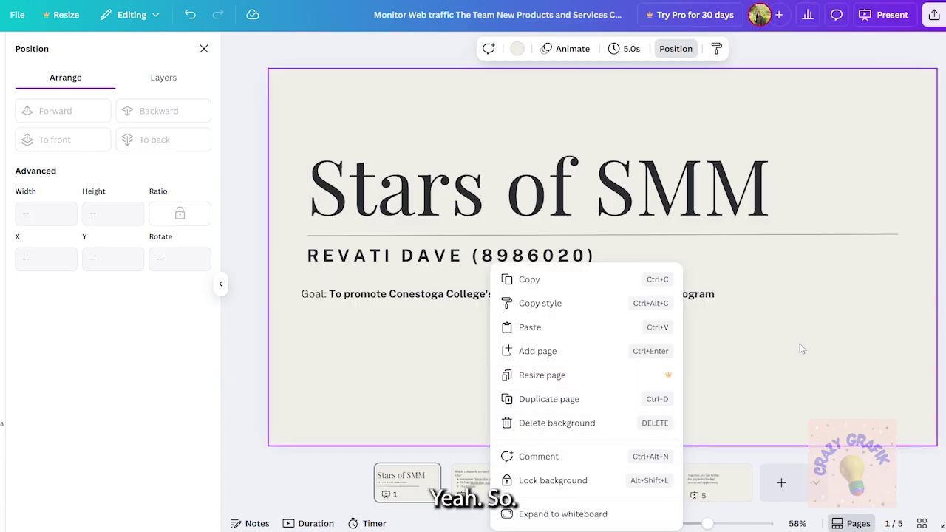
left_click(663, 221)
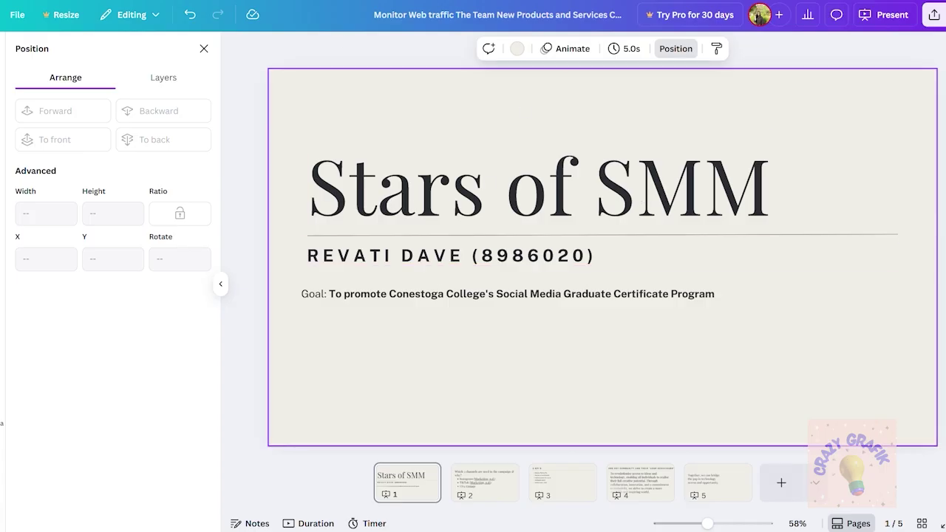
Step: Show the options for the text block on page 5, and leave the position settings
left_click(717, 481)
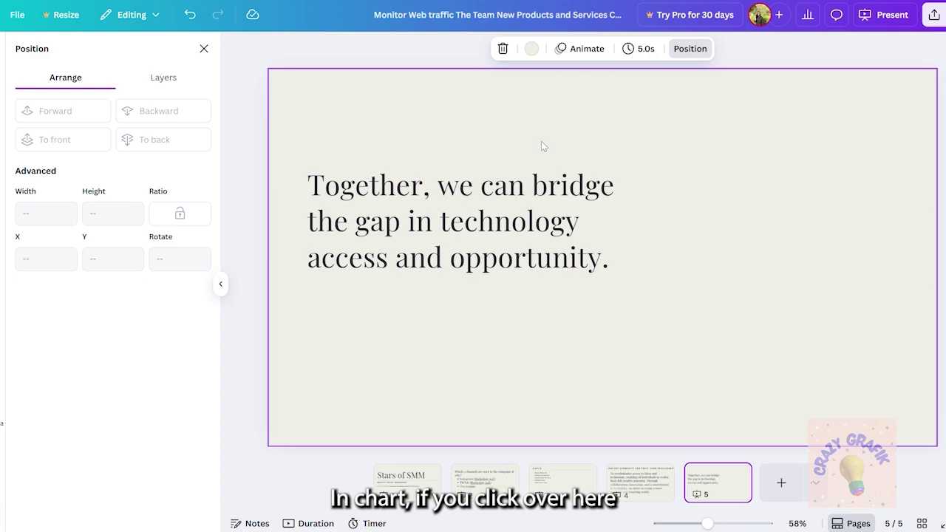
left_click(528, 190)
right_click(528, 191)
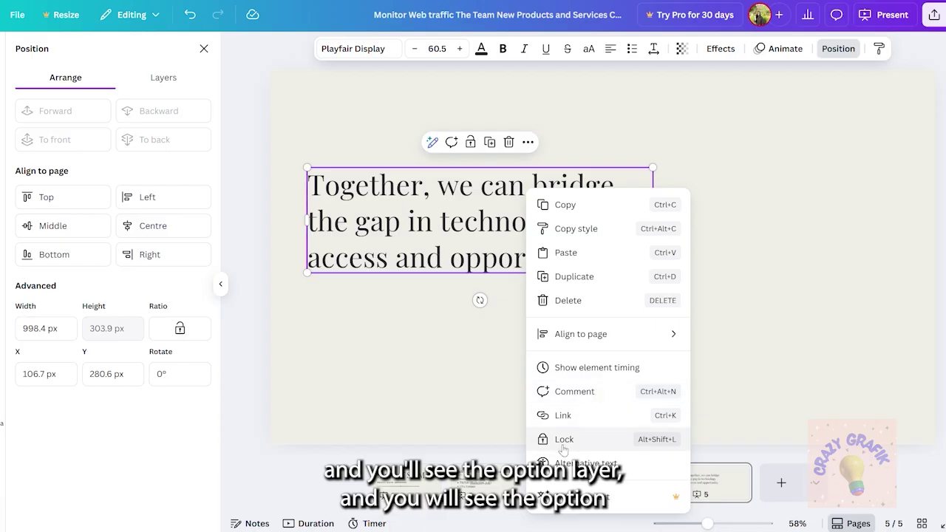
left_click(364, 405)
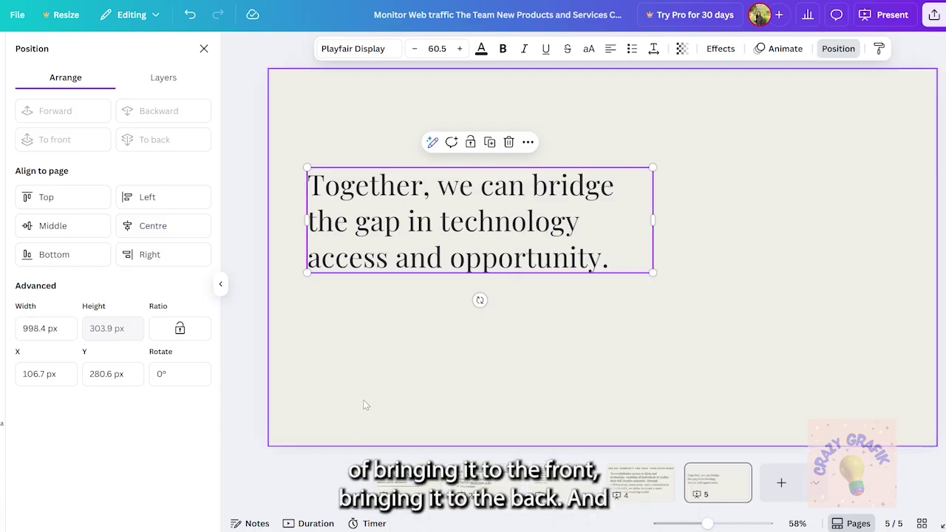
left_click(204, 48)
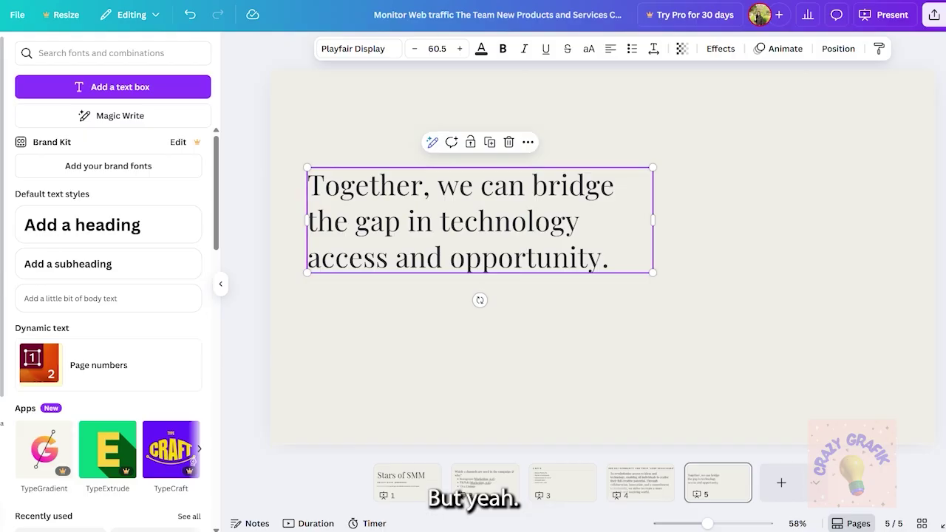
Step: Look through the editor's drawing tools, your projects and the Discover apps, including the AI generation apps
left_click(3, 236)
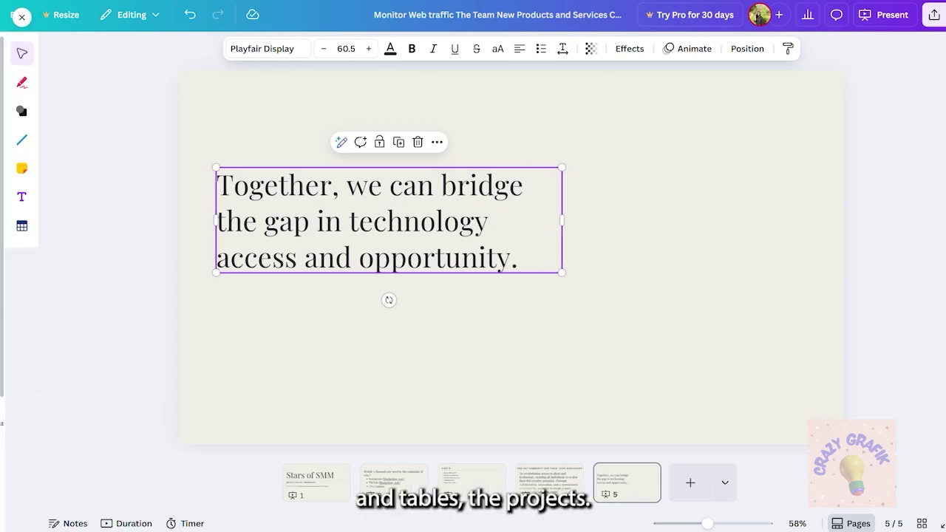
scroll(140, 359, "down", 5)
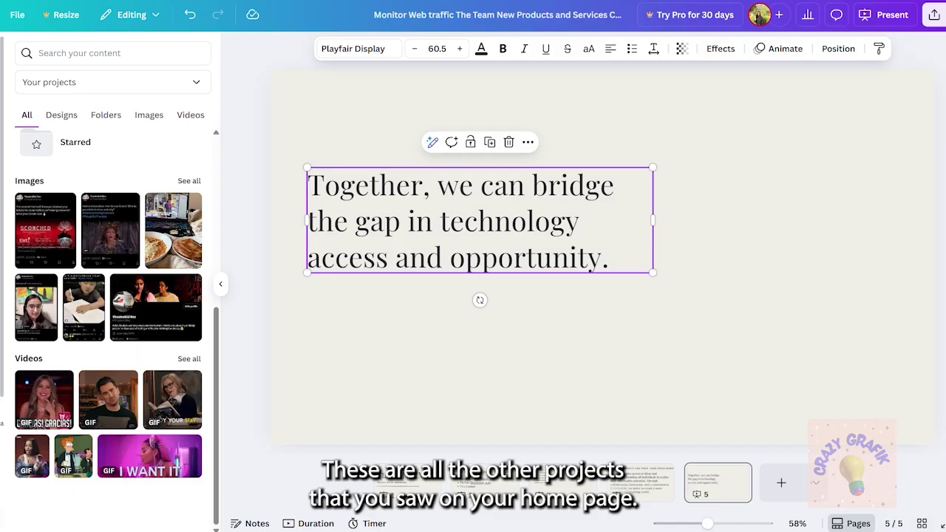
left_click(2, 414)
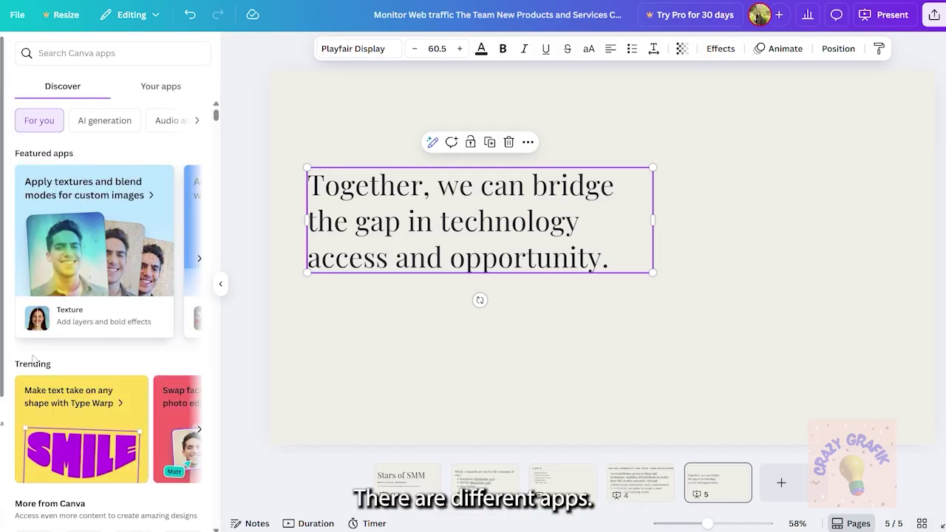
scroll(89, 400, "down", 5)
key("super+Tab")
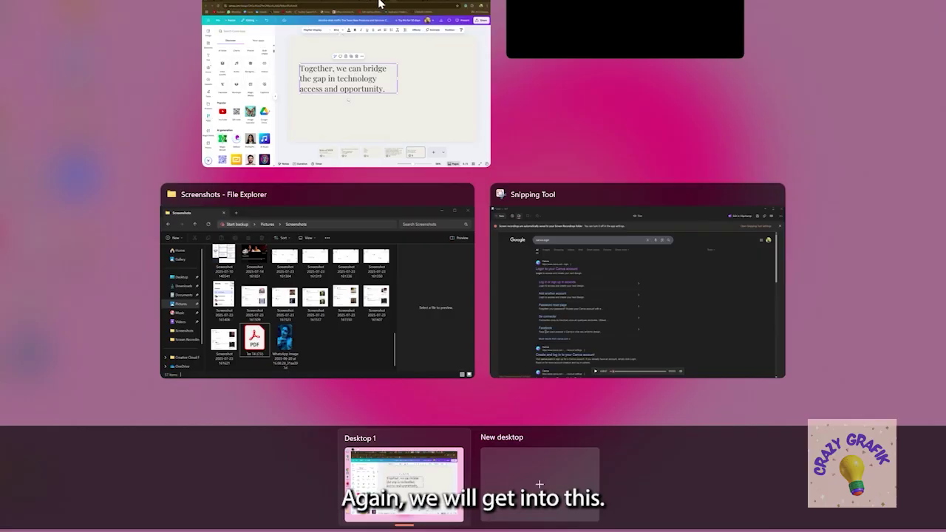
left_click(301, 107)
scroll(93, 319, "down", 4)
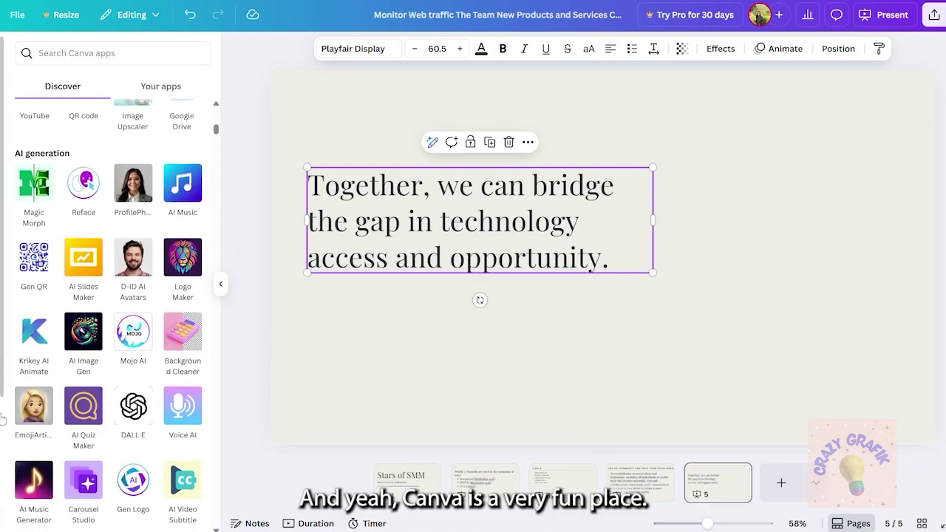
Step: Return to the Canva home page and look over the recent designs
left_click(4, 36)
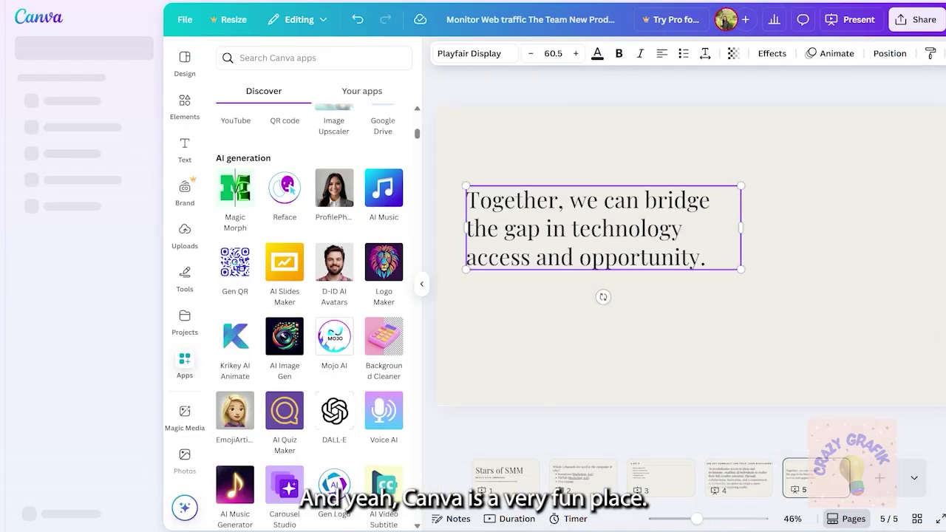
left_click(39, 26)
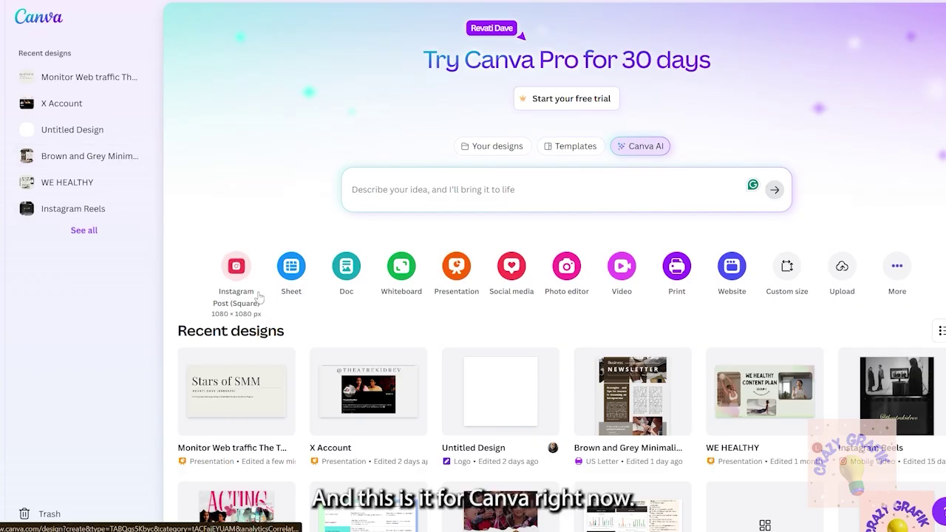
scroll(259, 296, "down", 3)
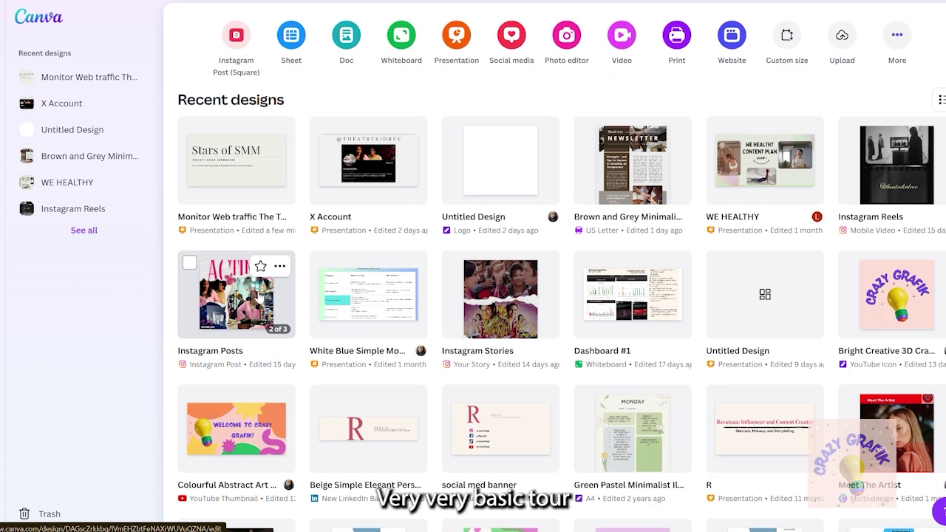
scroll(259, 296, "up", 3)
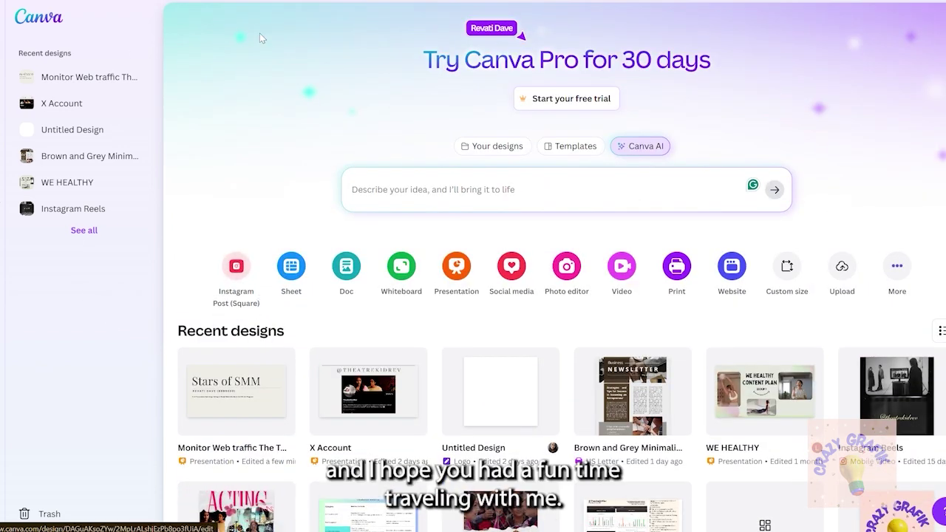